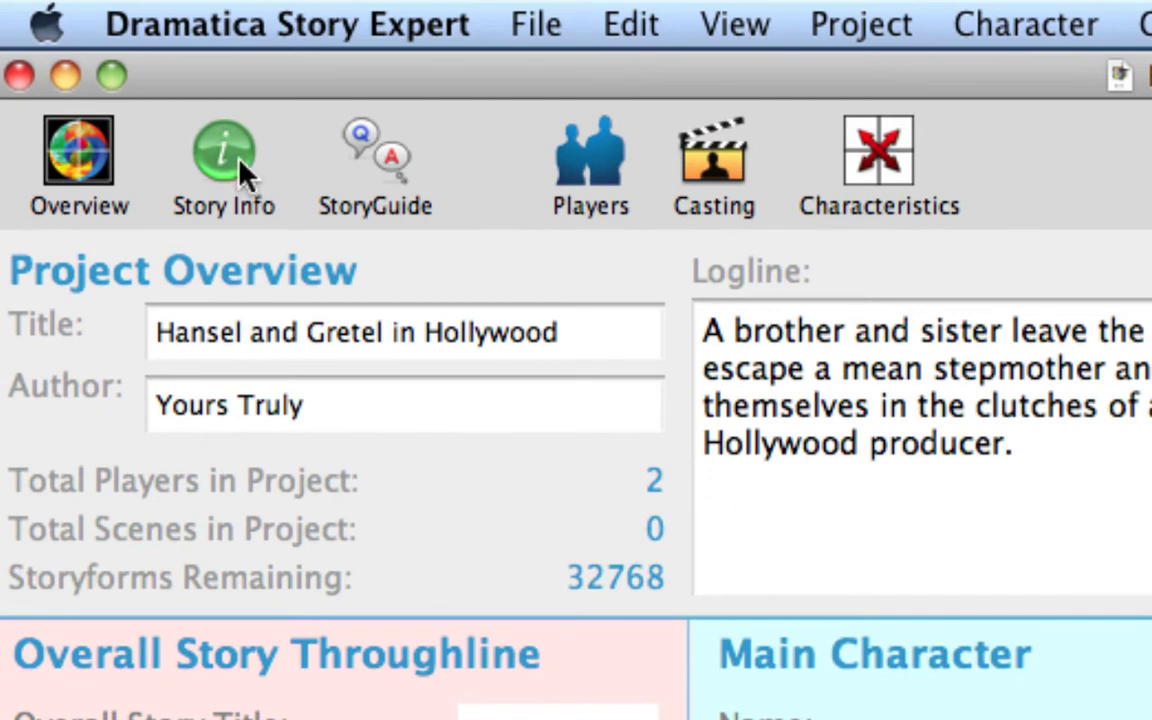
Open the Story Information window for the Hansel and Gretel project.
left_click(240, 170)
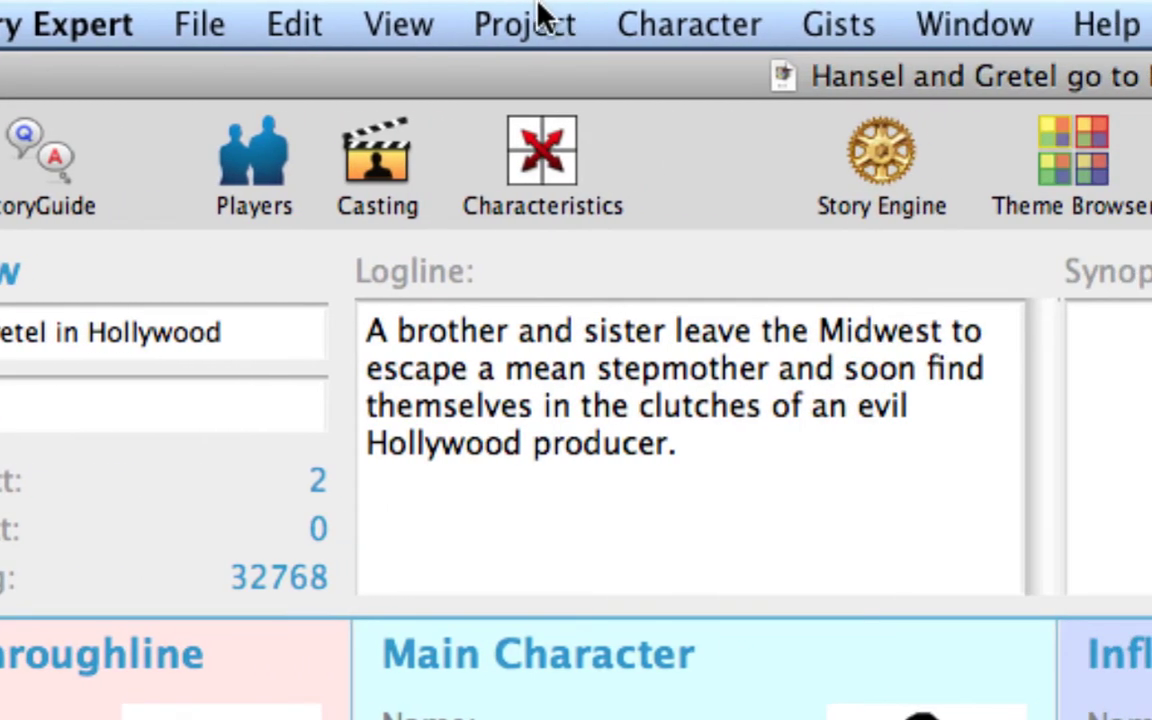
left_click(860, 22)
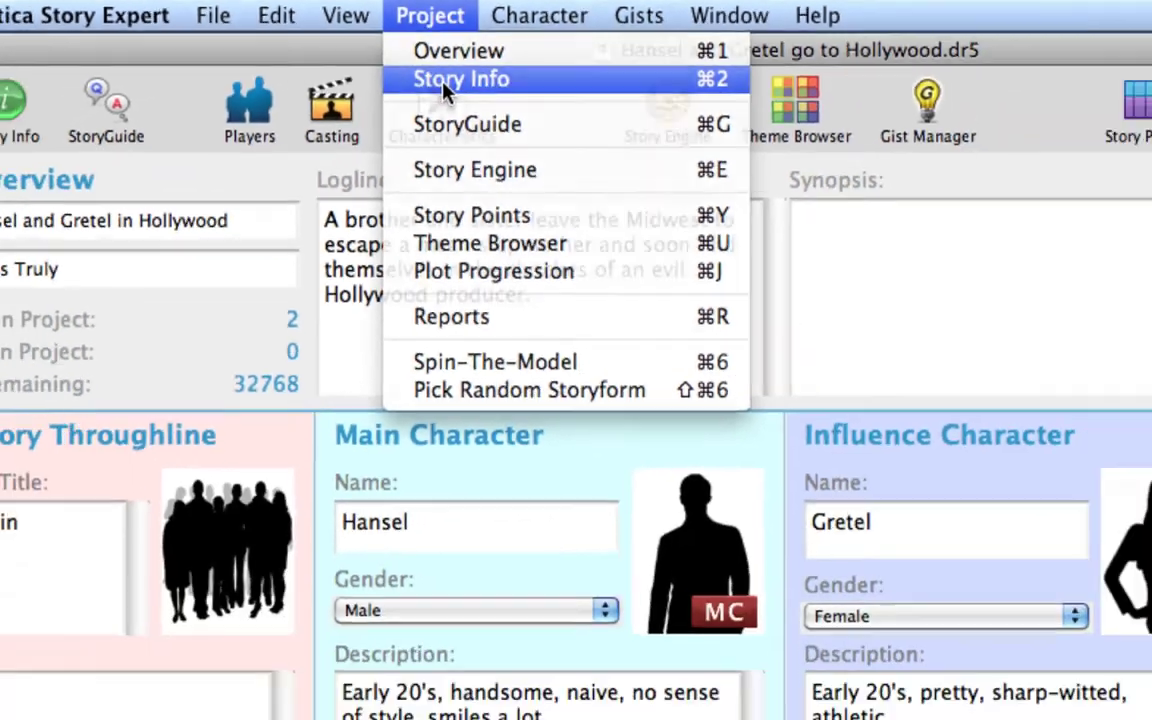
left_click(560, 119)
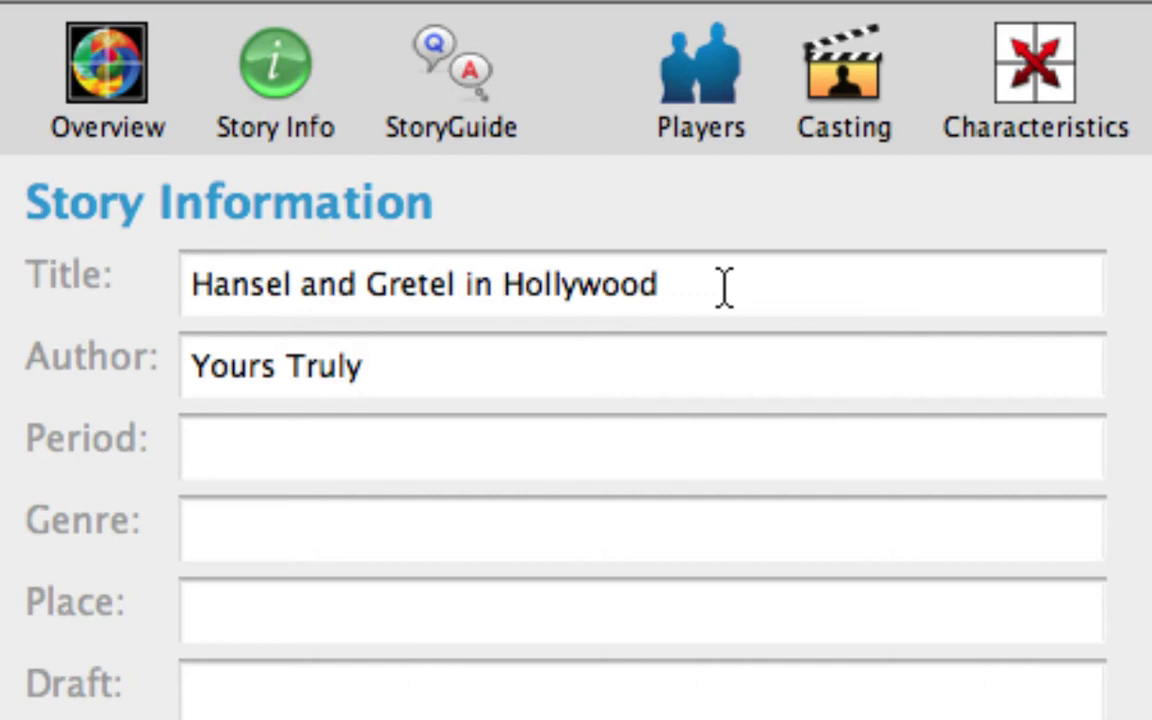
triple_click(724, 288)
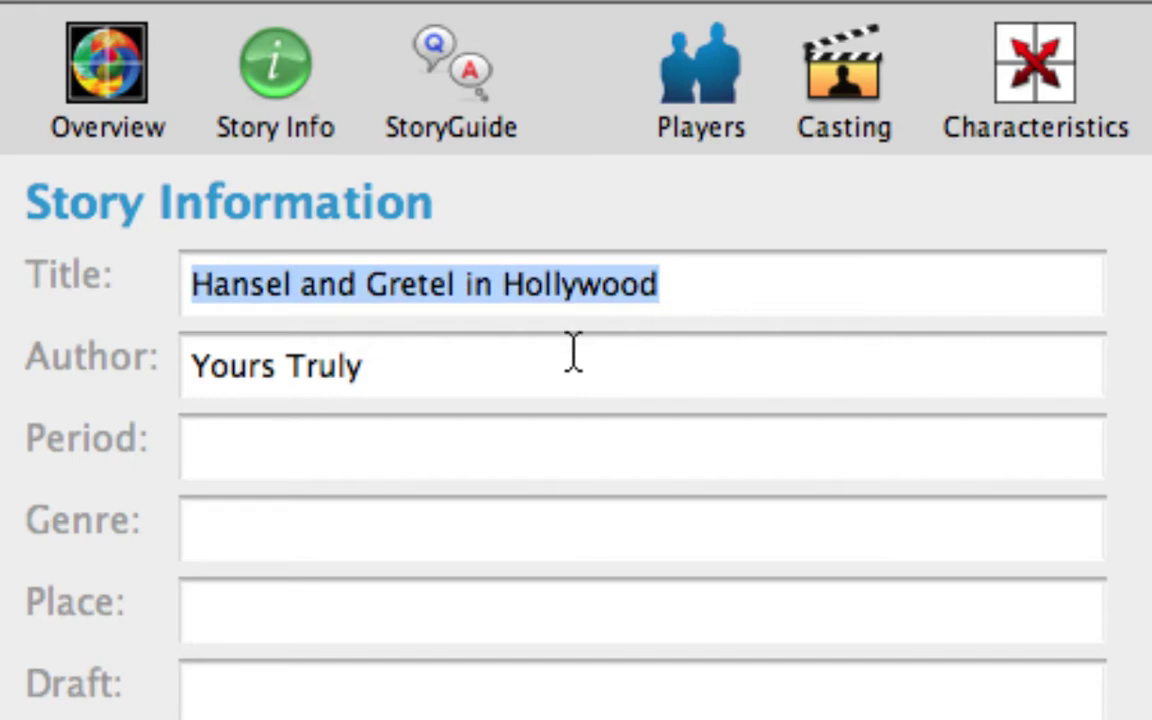
left_click(504, 375)
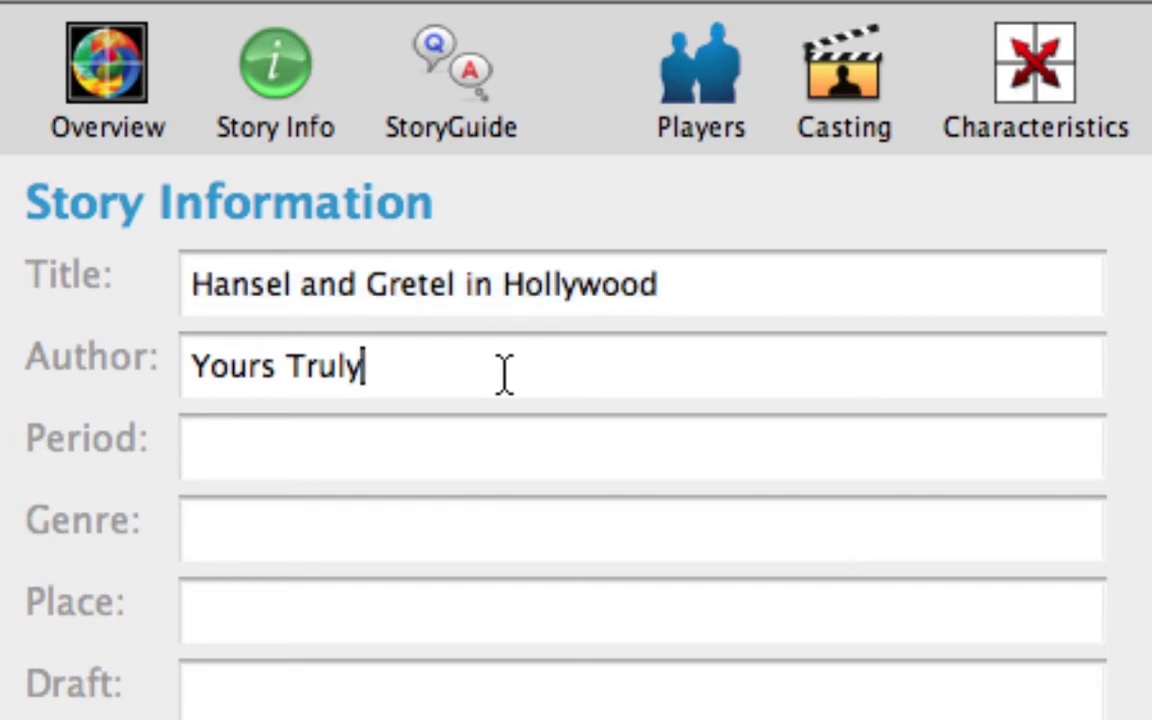
key("shift+alt+Left")
key("shift+alt+Left")
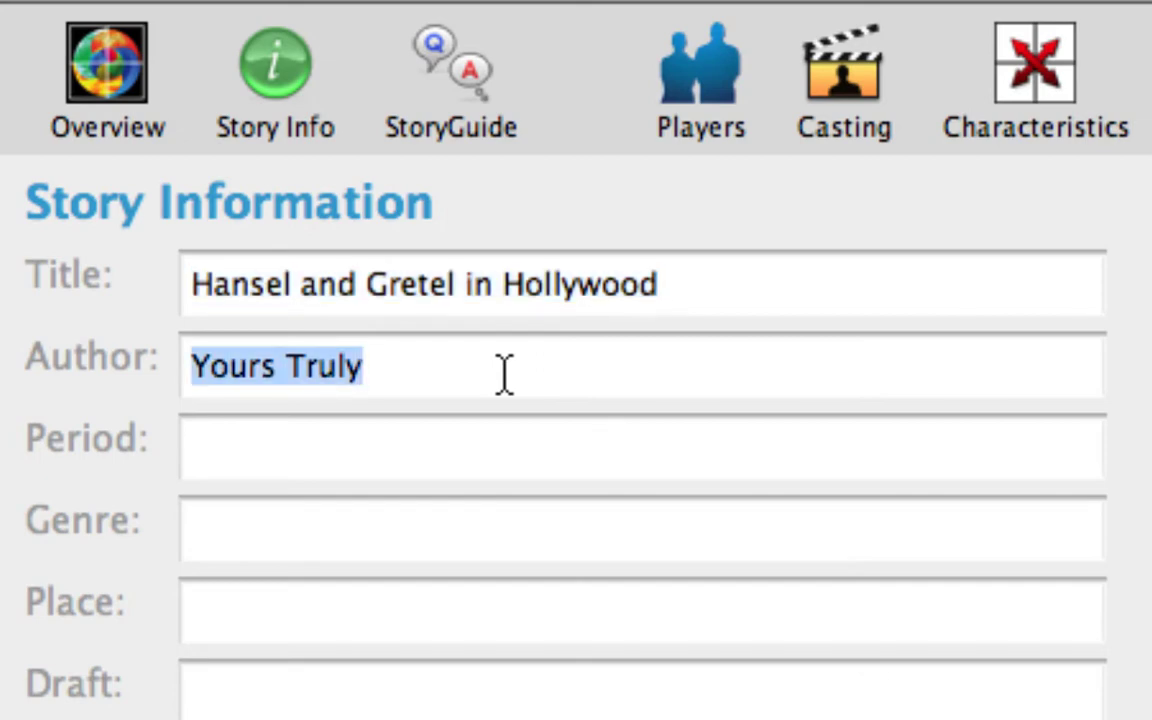
key("Right")
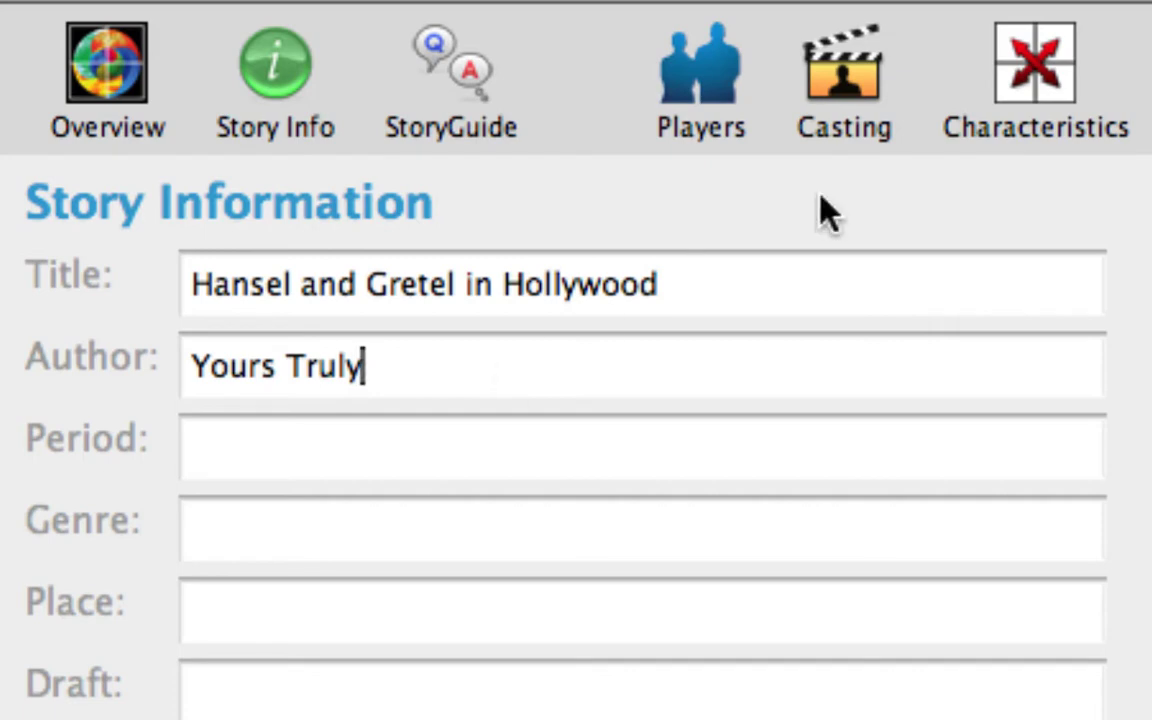
Enter "Current Day" as the story's period and "Fantasy/Drama/Comedy" as its genre.
key("Tab")
type("Cur")
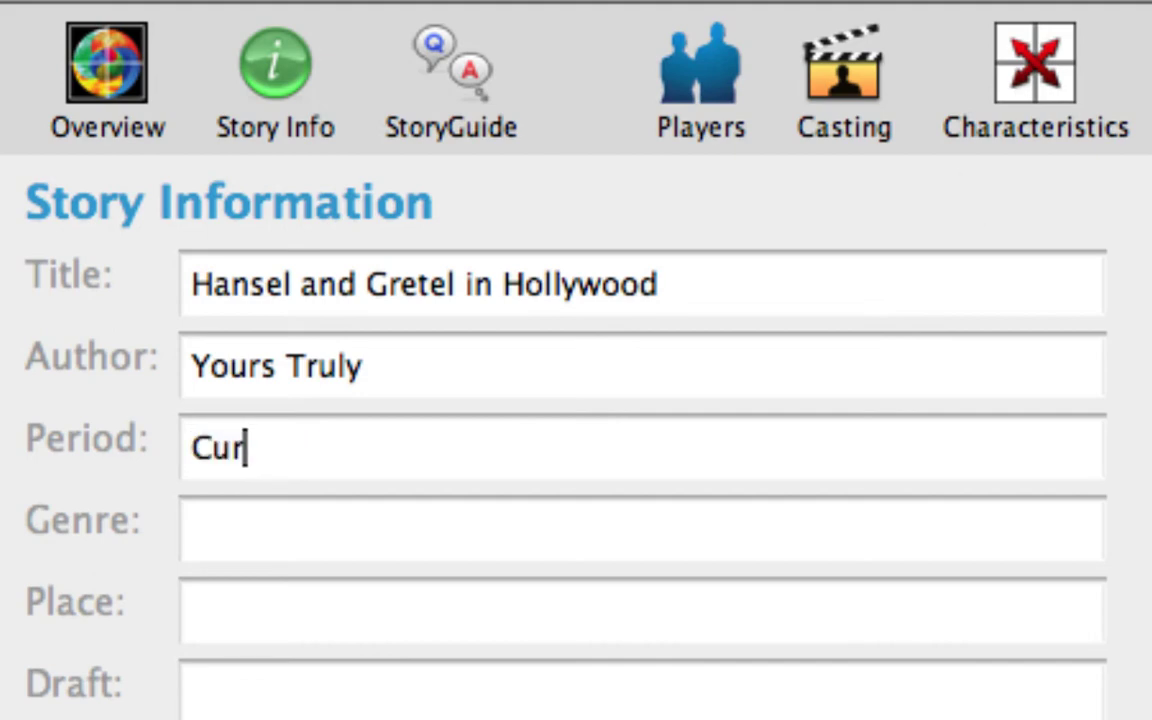
type("rent Day")
key("Tab")
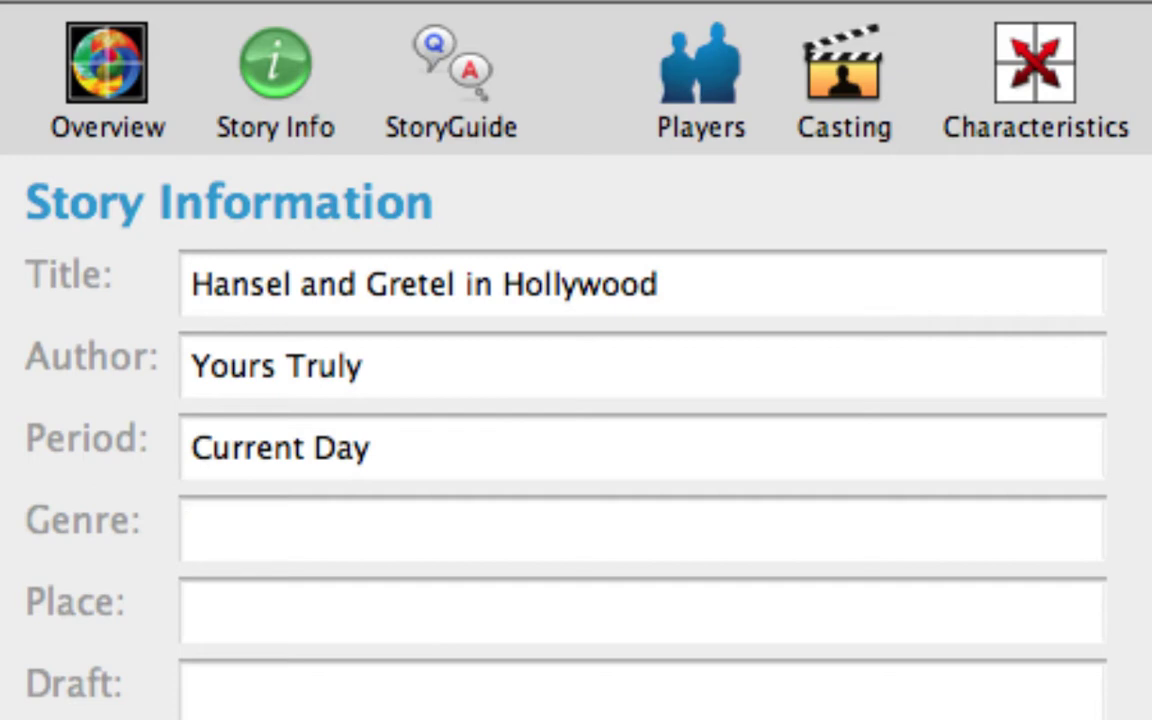
type("Fant")
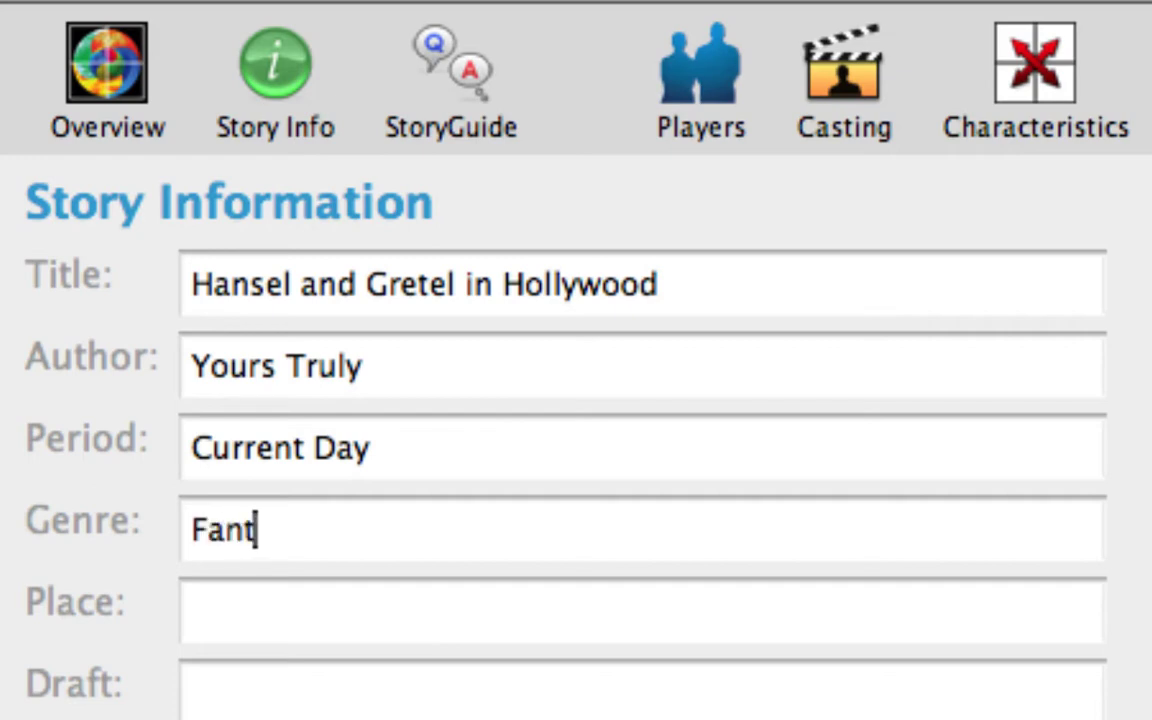
type("asy/Dr")
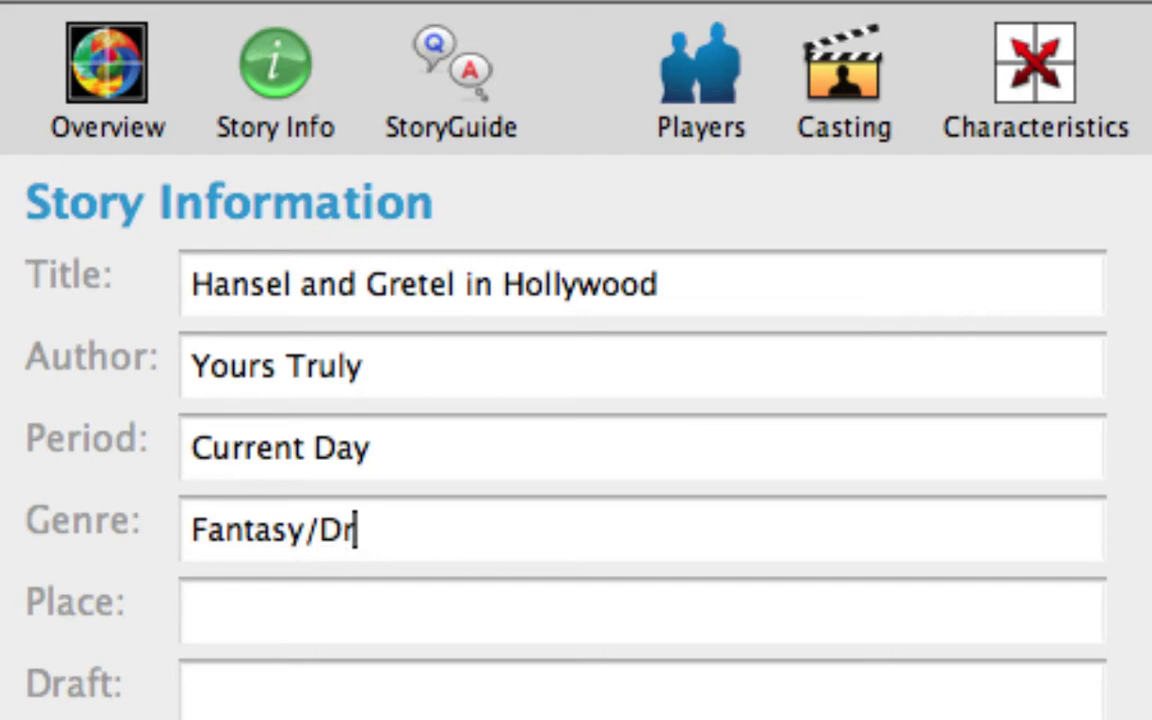
type("ama/Comedy")
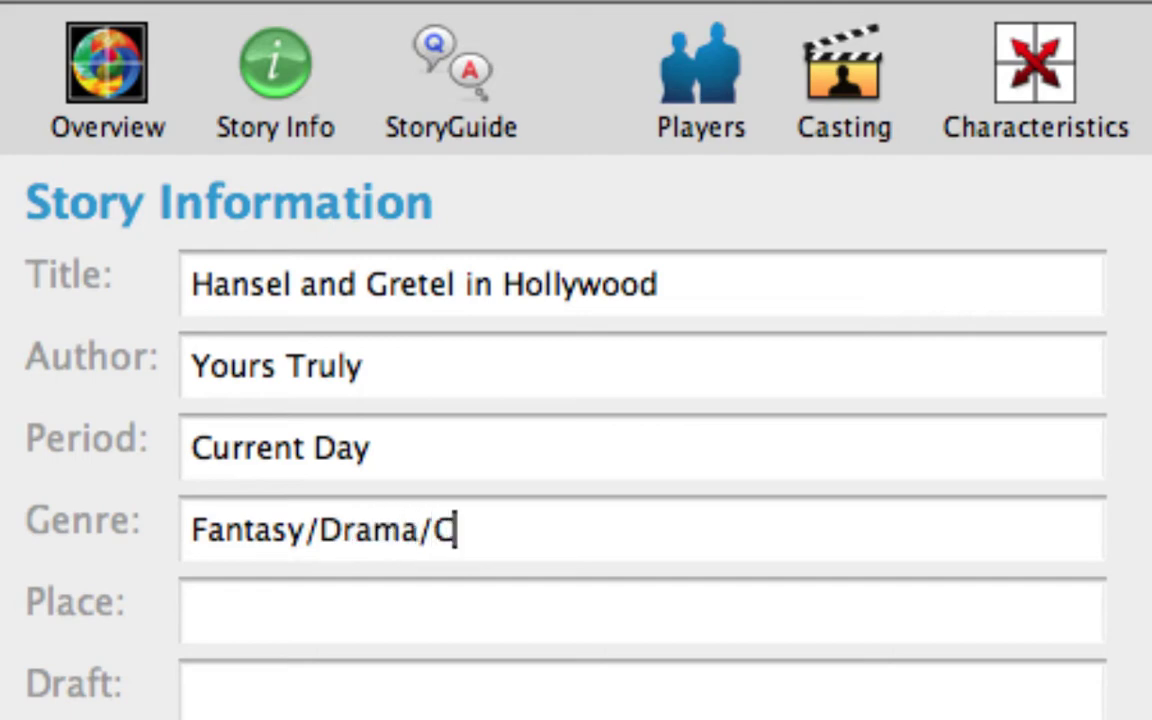
Enter "Southern California" as the story's place and choose General Prose as its format.
left_click(191, 611)
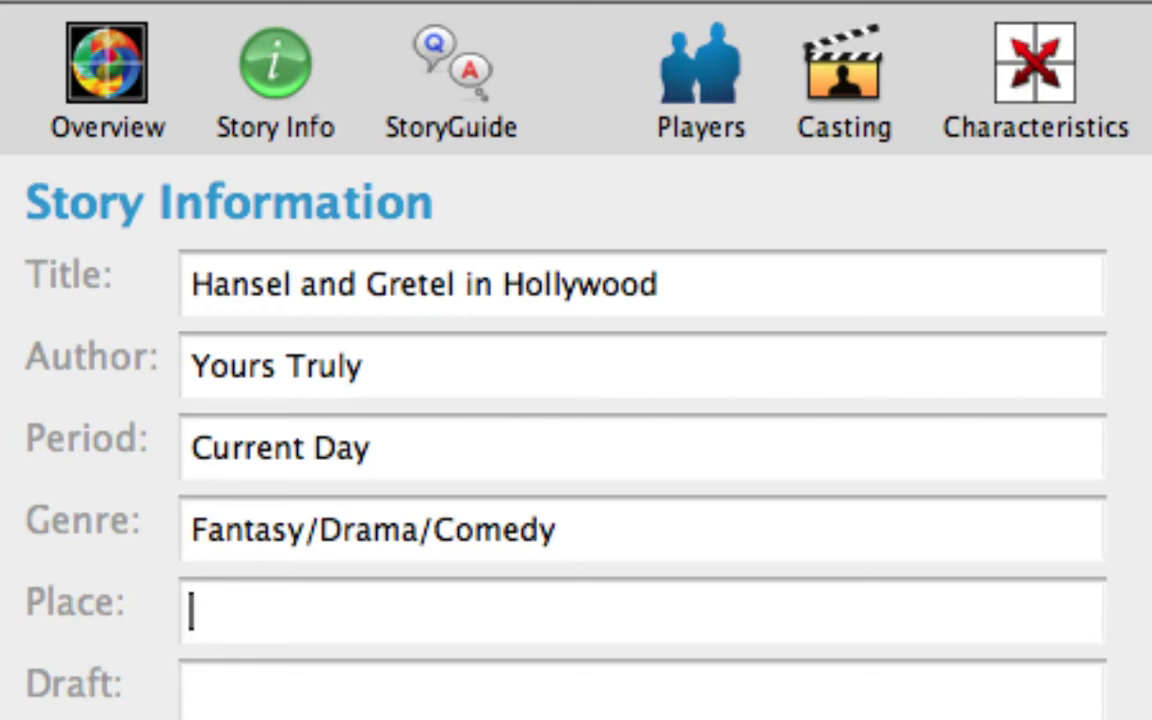
type("Southern Californ")
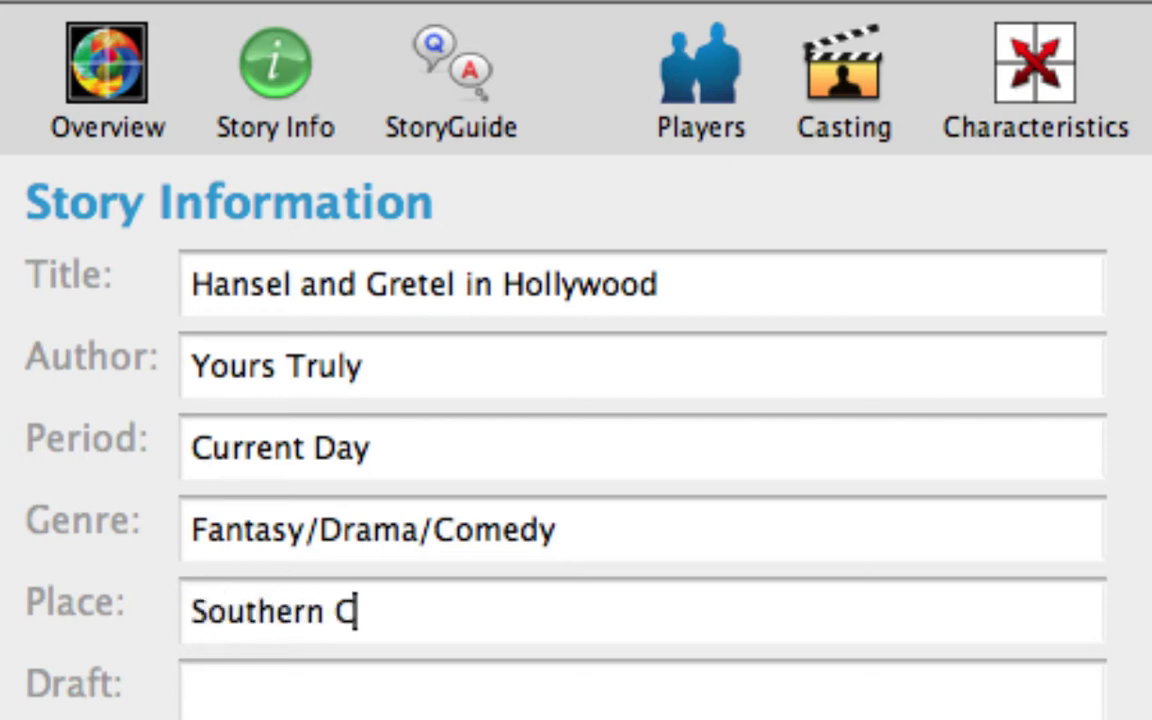
type("ia")
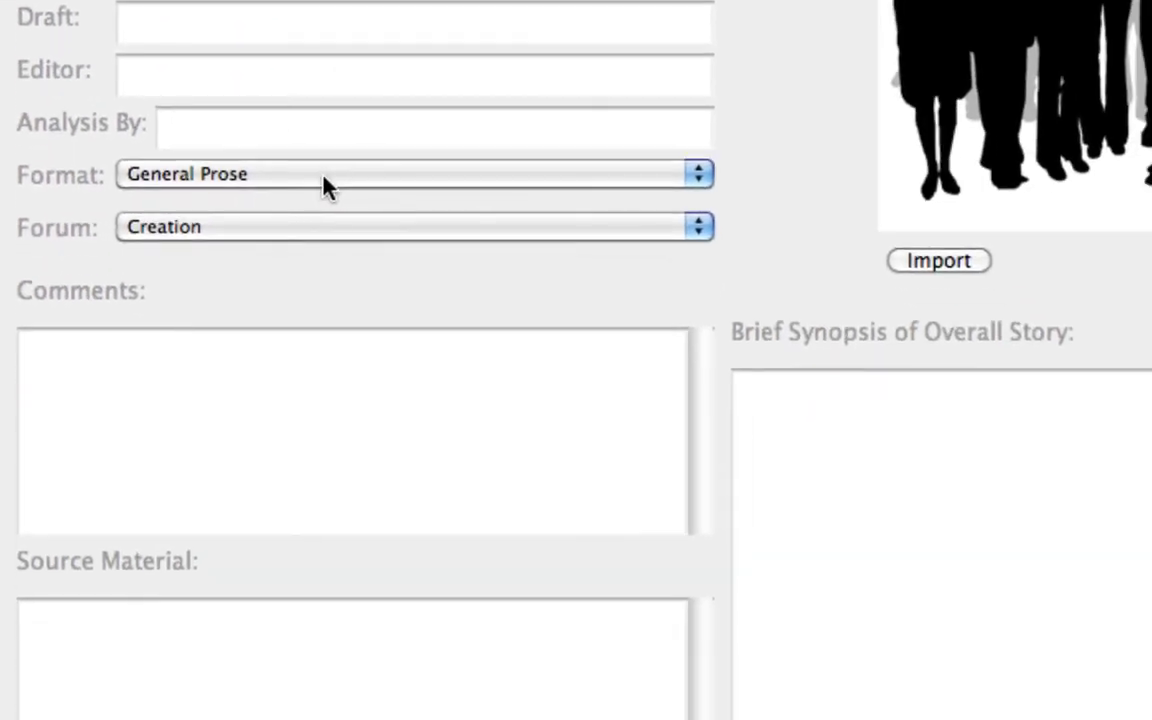
left_click(327, 187)
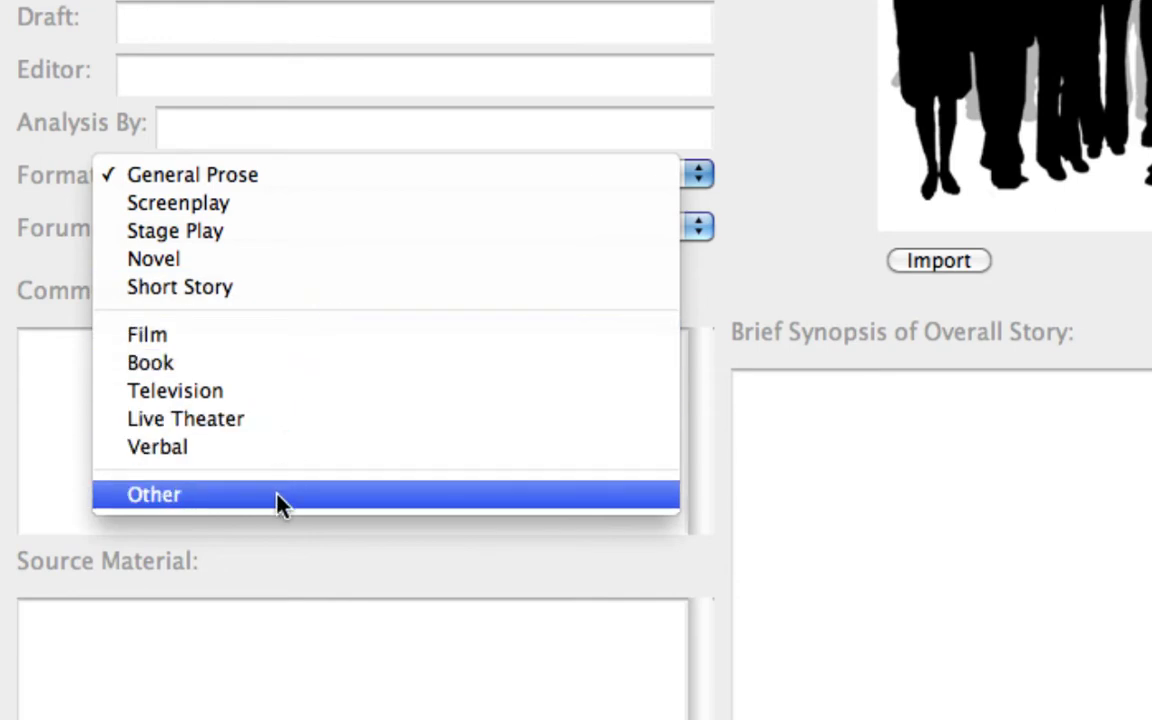
left_click(313, 180)
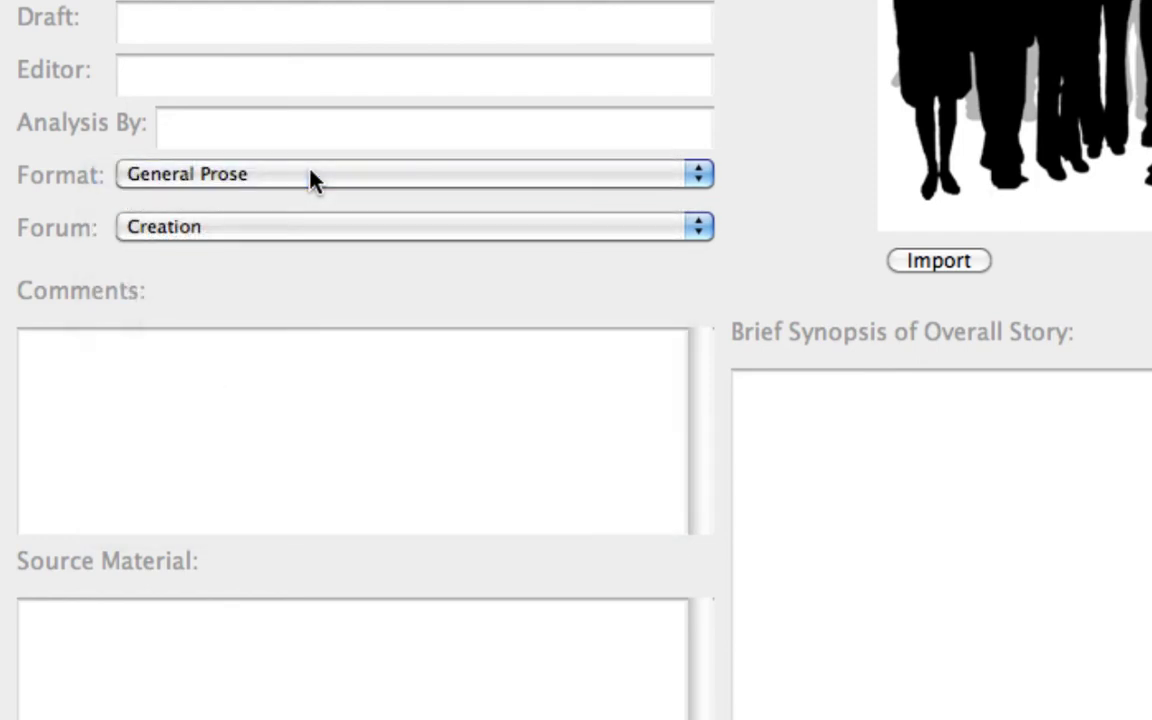
Enter the comment "Not sure what this will end up as but might be fun as a movie or a novel.".
left_click(189, 360)
type("Not s")
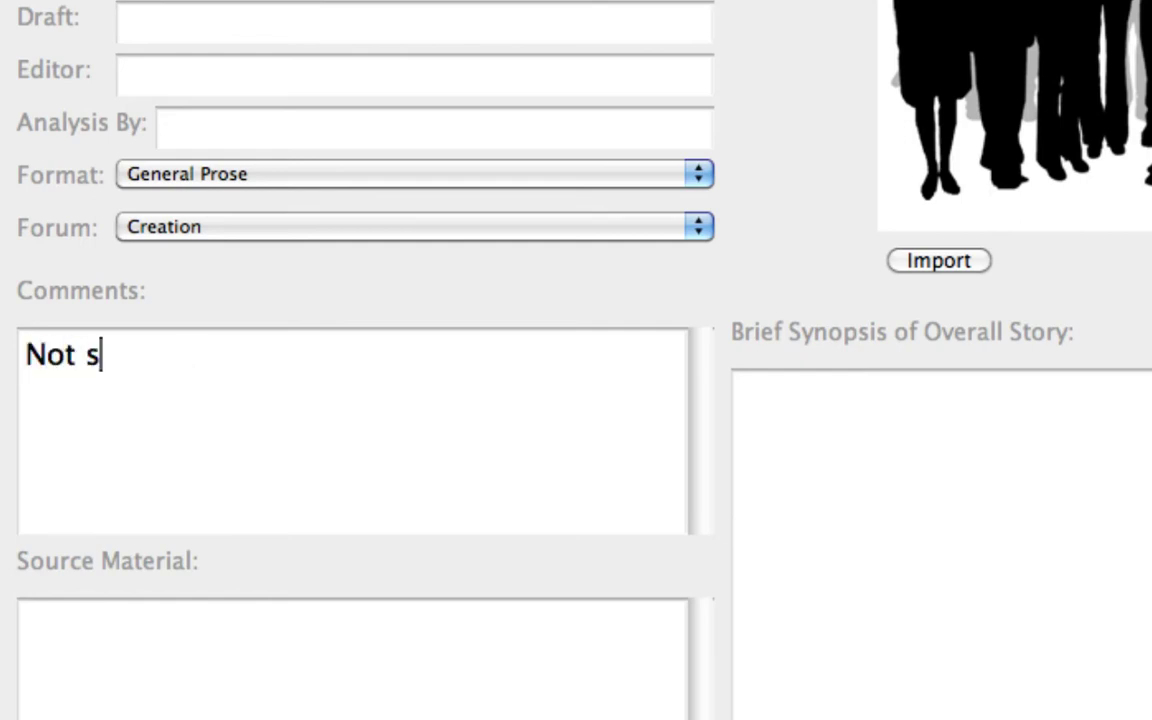
type("ure what this will en")
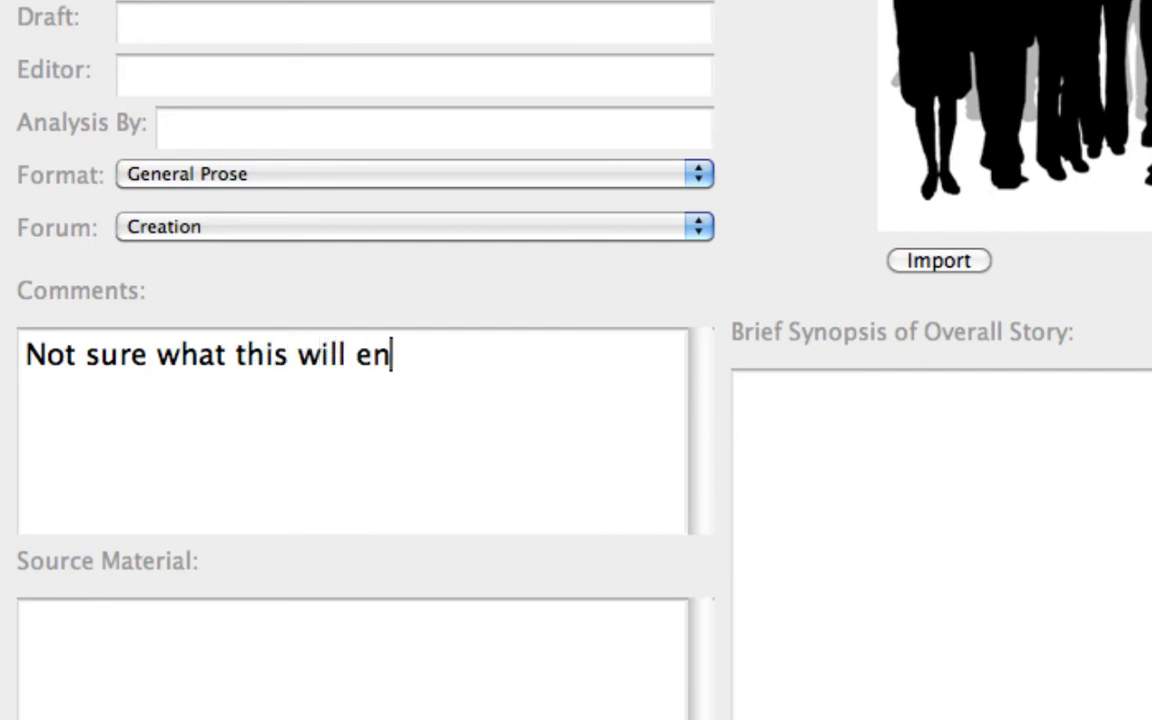
type("d up as but mig")
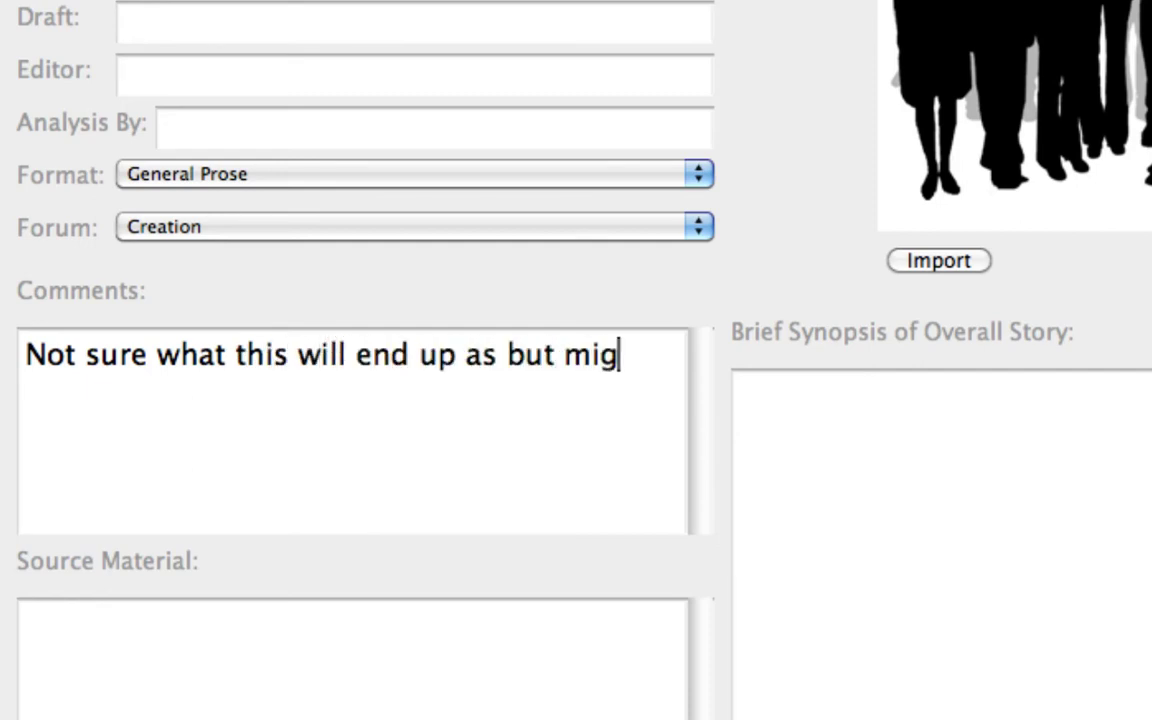
type("ht be fun as a movie or ")
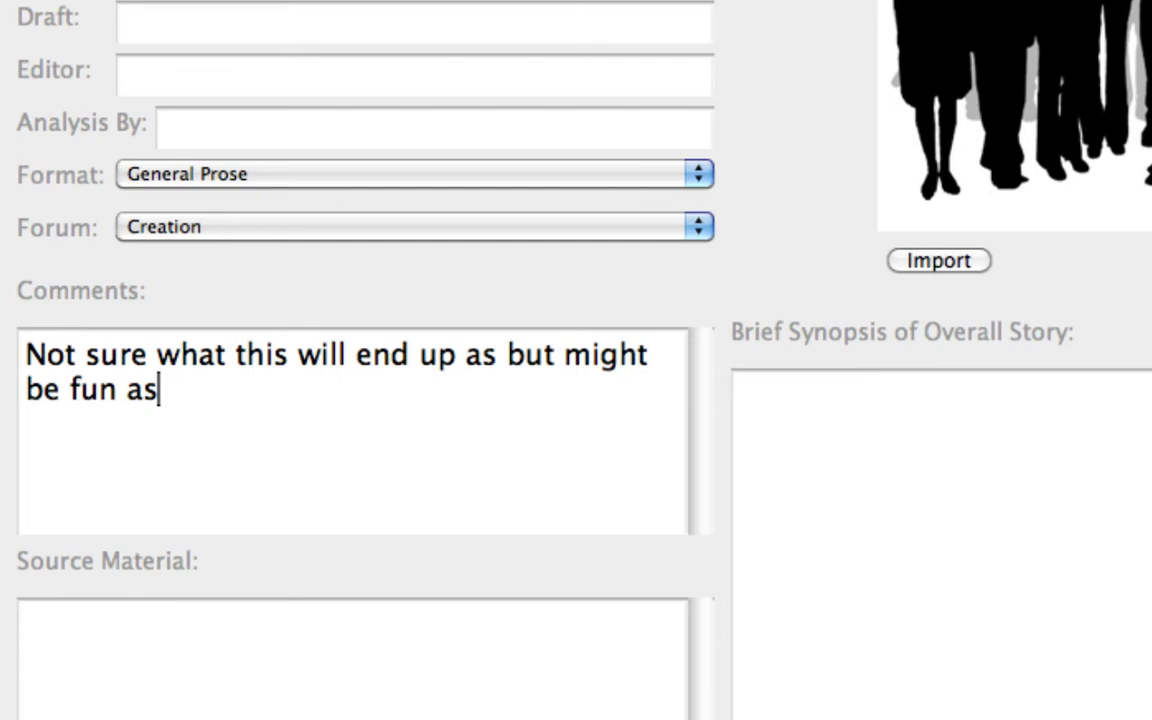
type("a novel.")
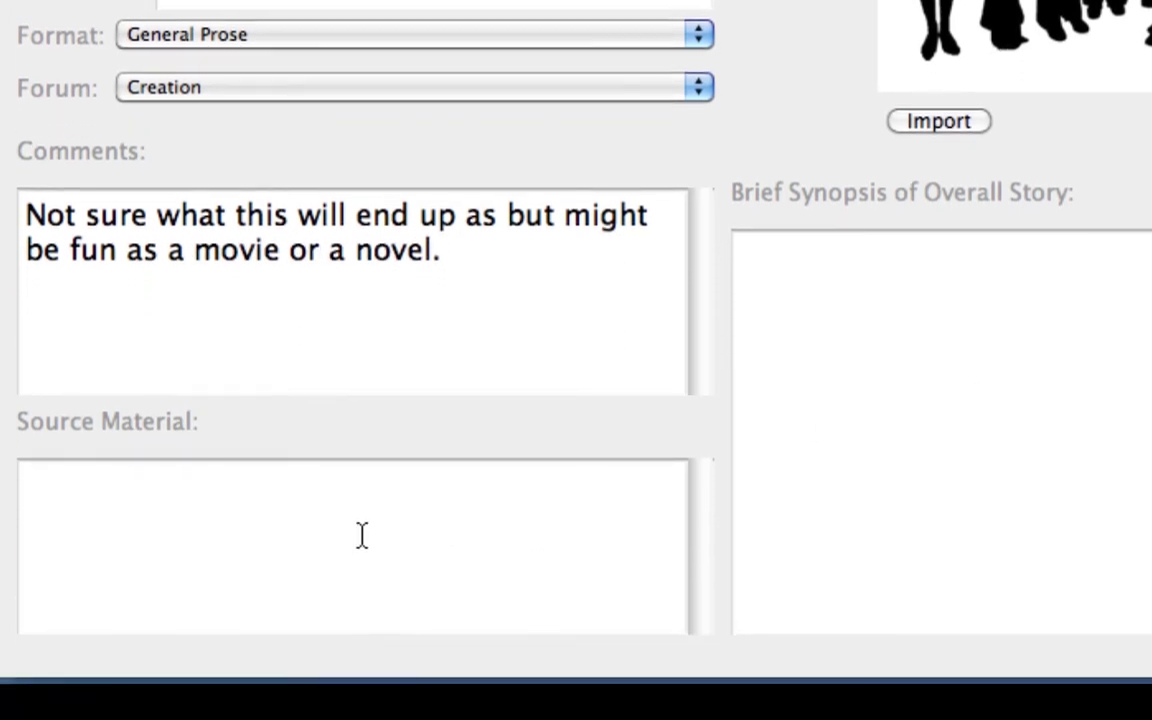
Enter "Hansel and Gretel fairy tale by Brothers Grimm" as the story's source material.
left_click(325, 518)
type("Hansel and Gret")
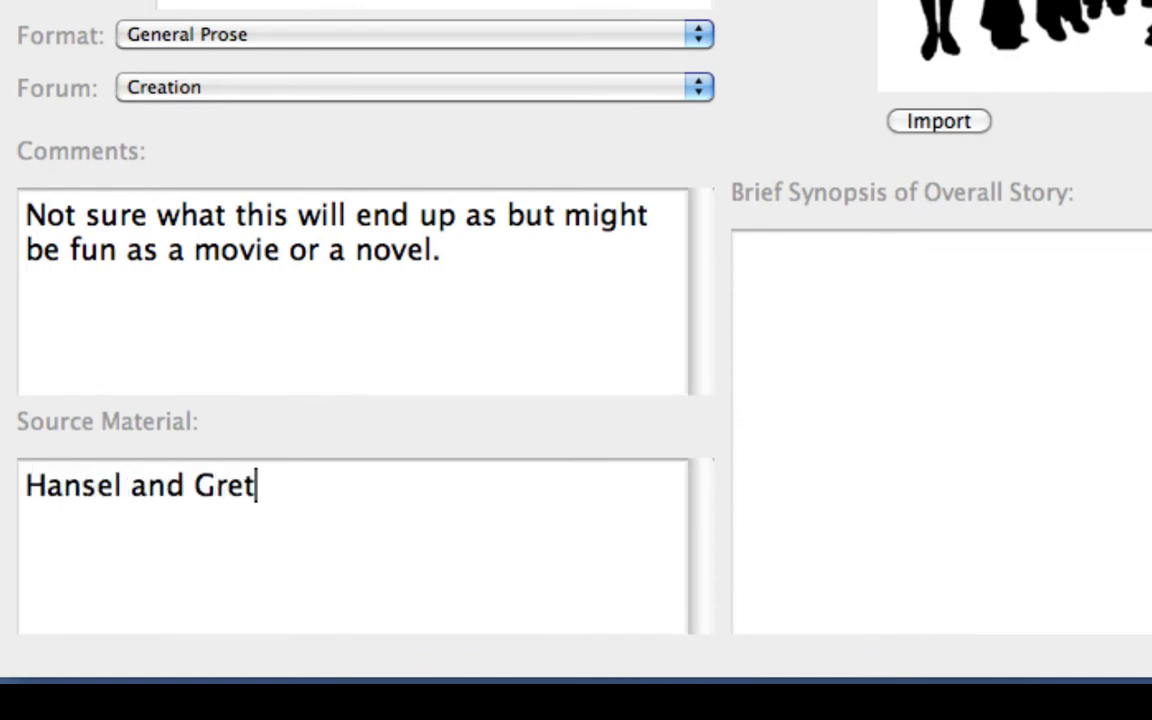
type("el fairy tale")
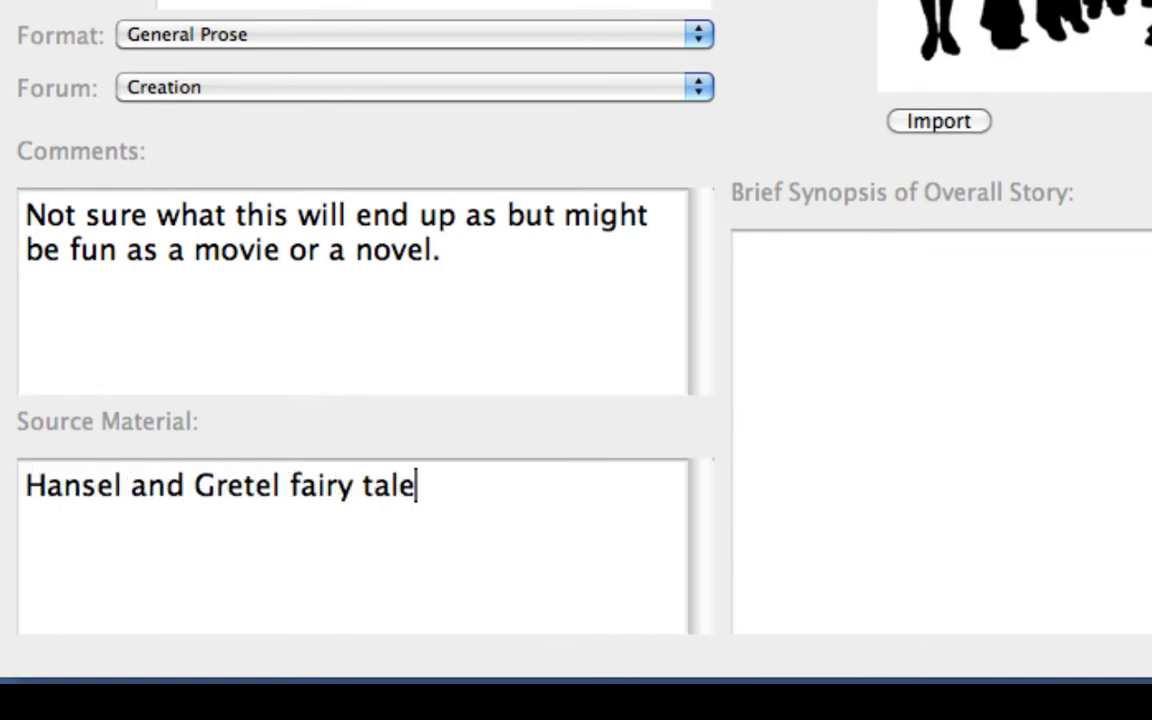
type(" by Brothers Gri")
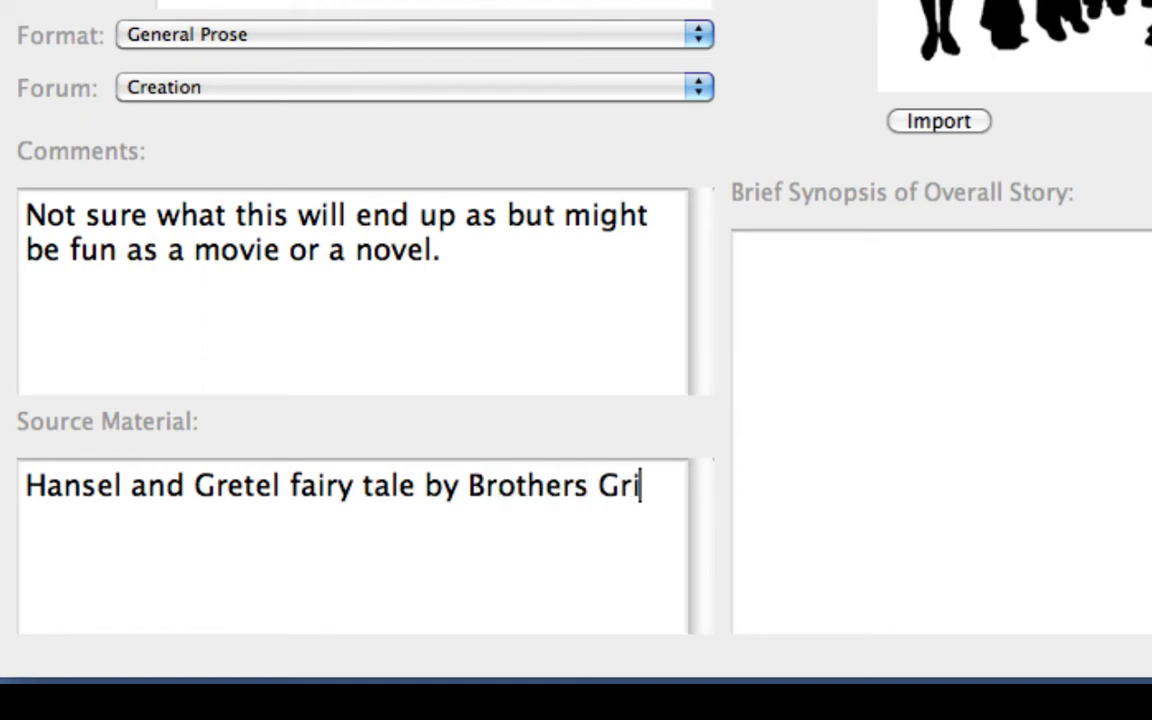
type("mm")
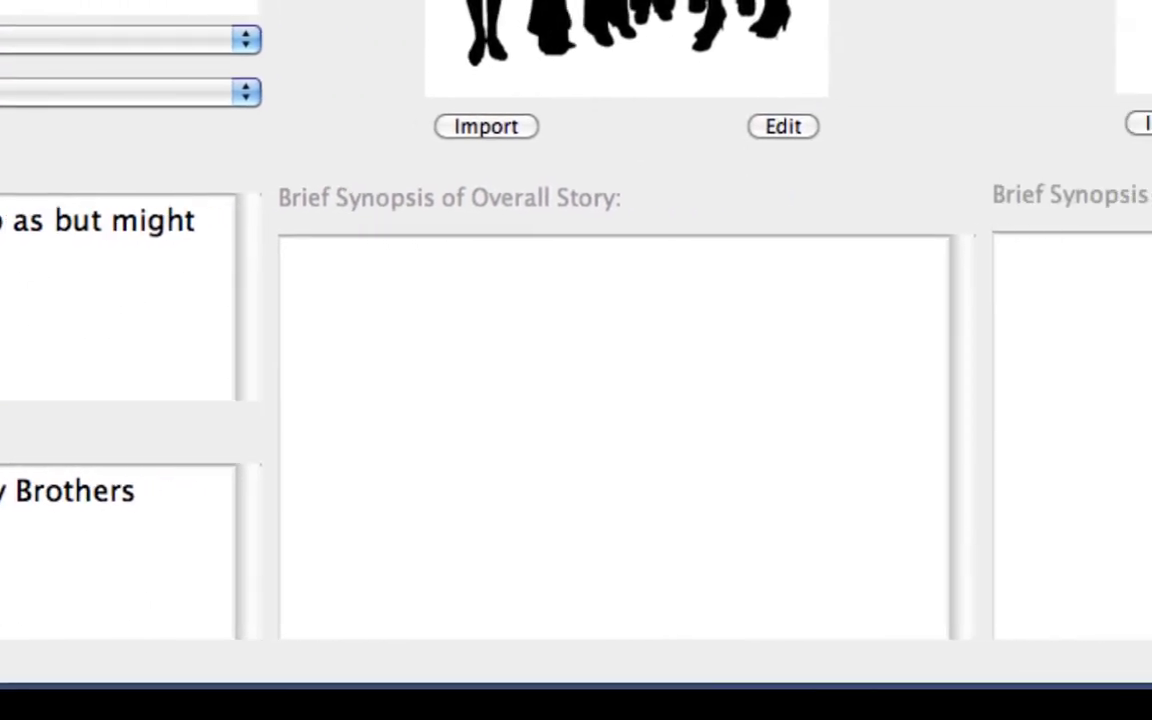
Write the Overall Story synopsis: "Modern day Hansel and Gretel get lost in Hollywood and use their wits to survive the lure of the entertainment industry.".
left_click(287, 256)
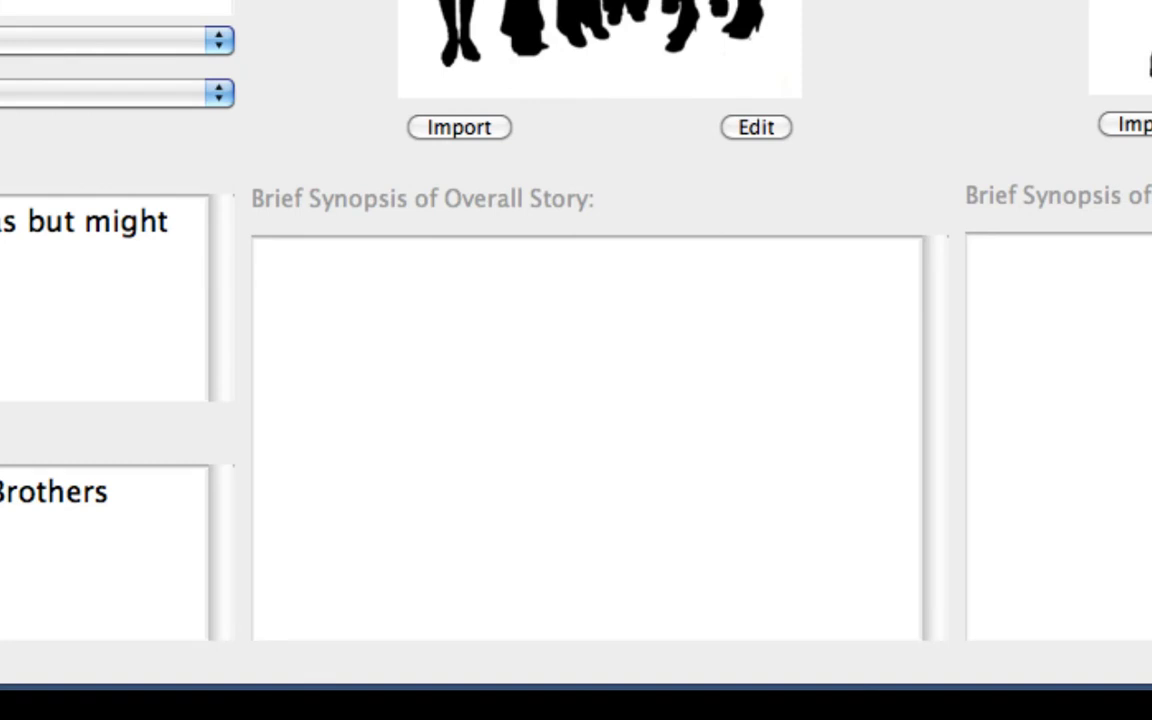
type("Modern ")
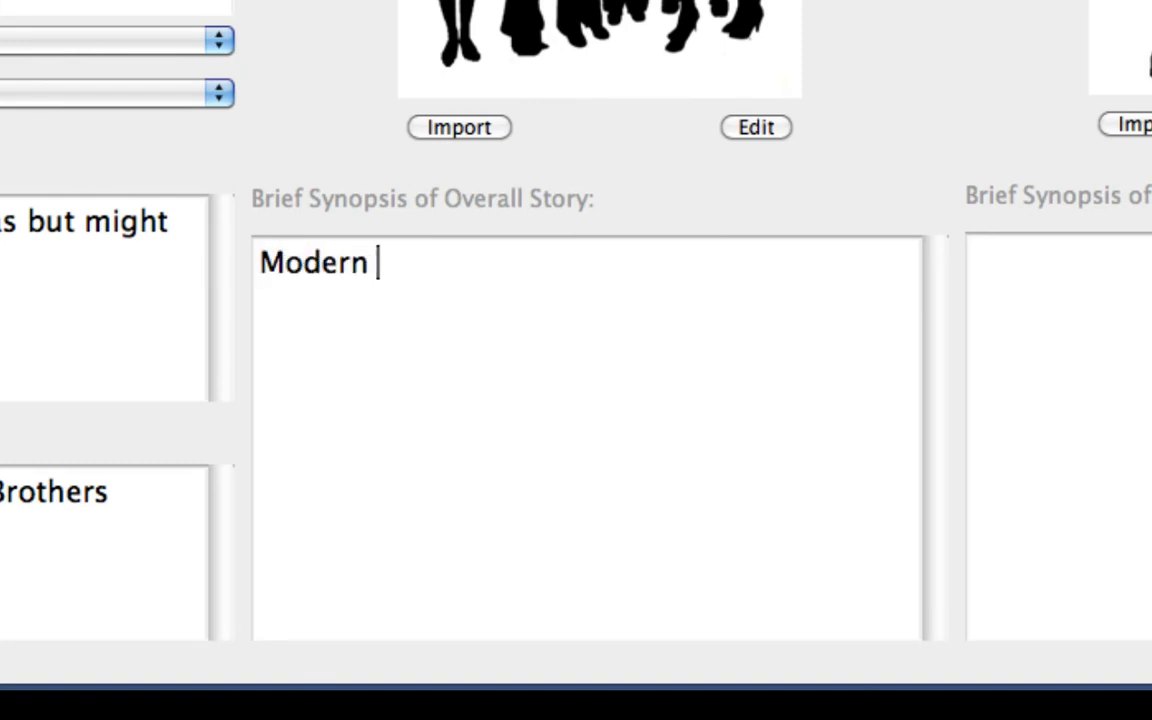
type("day Hansel an")
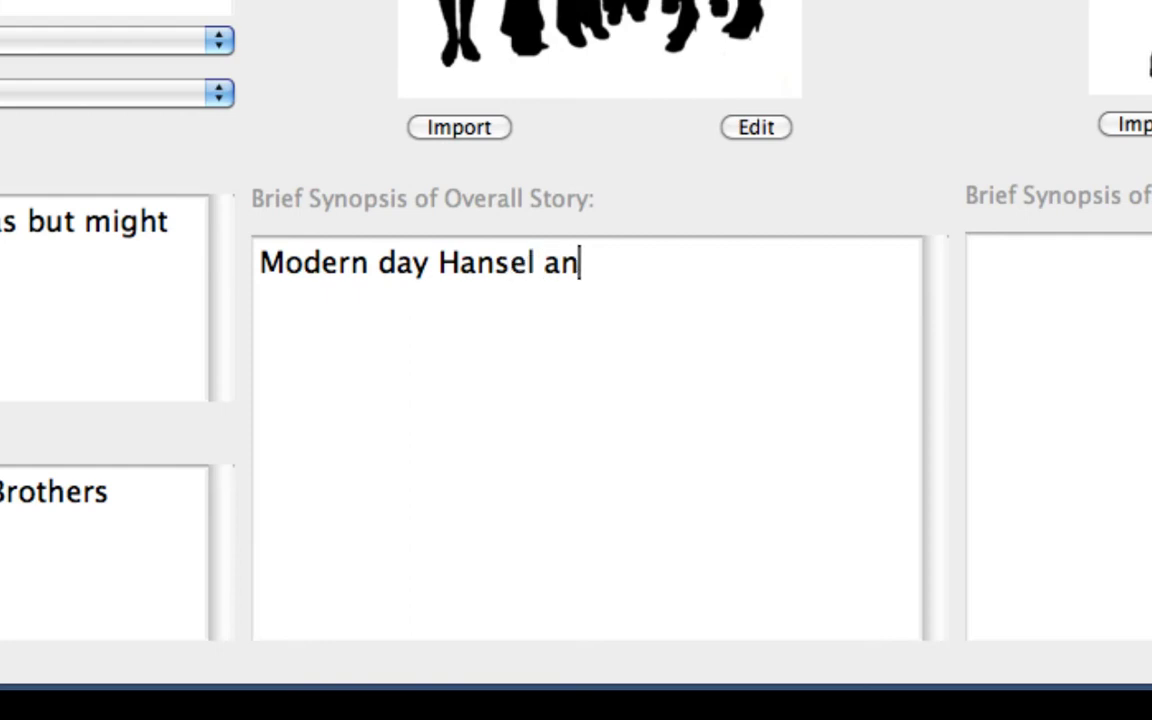
type("d Gretel get lost")
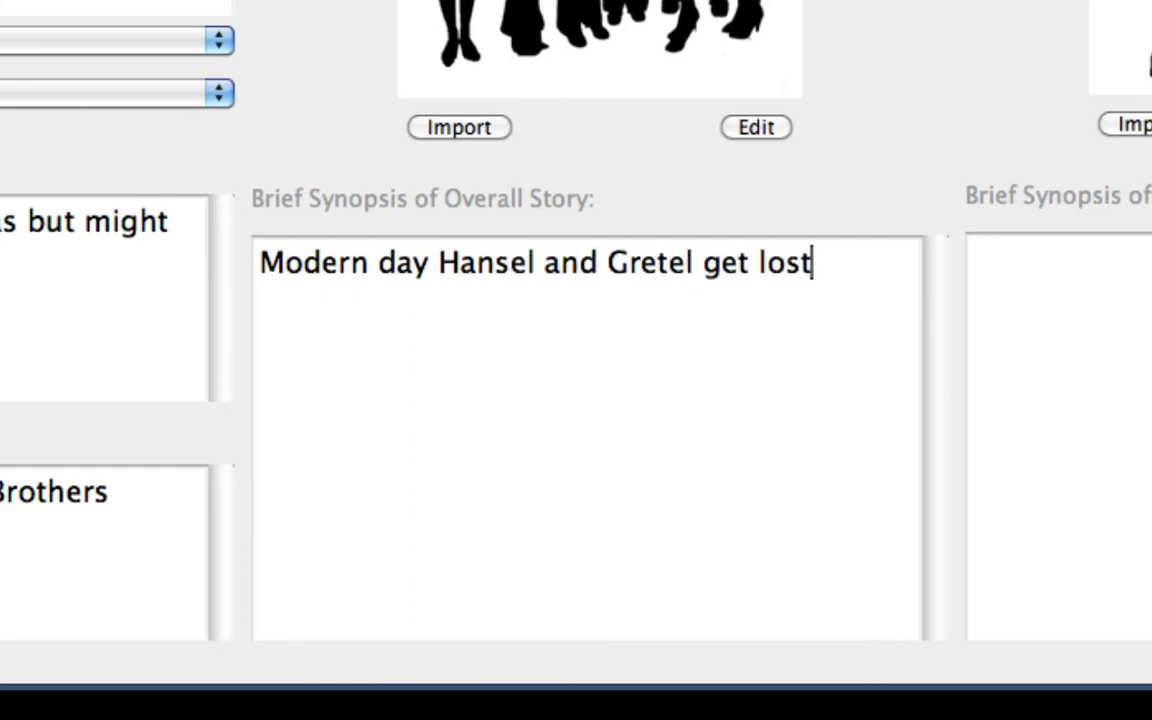
type(" in Hollywood and ")
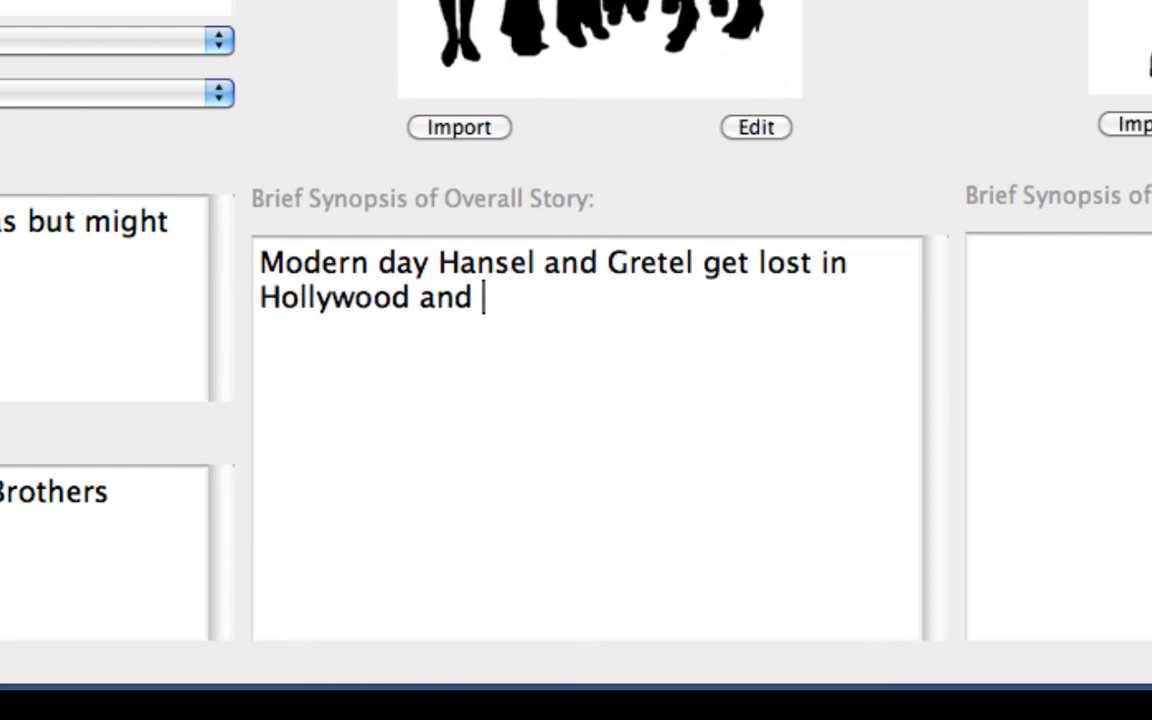
type("use their wits")
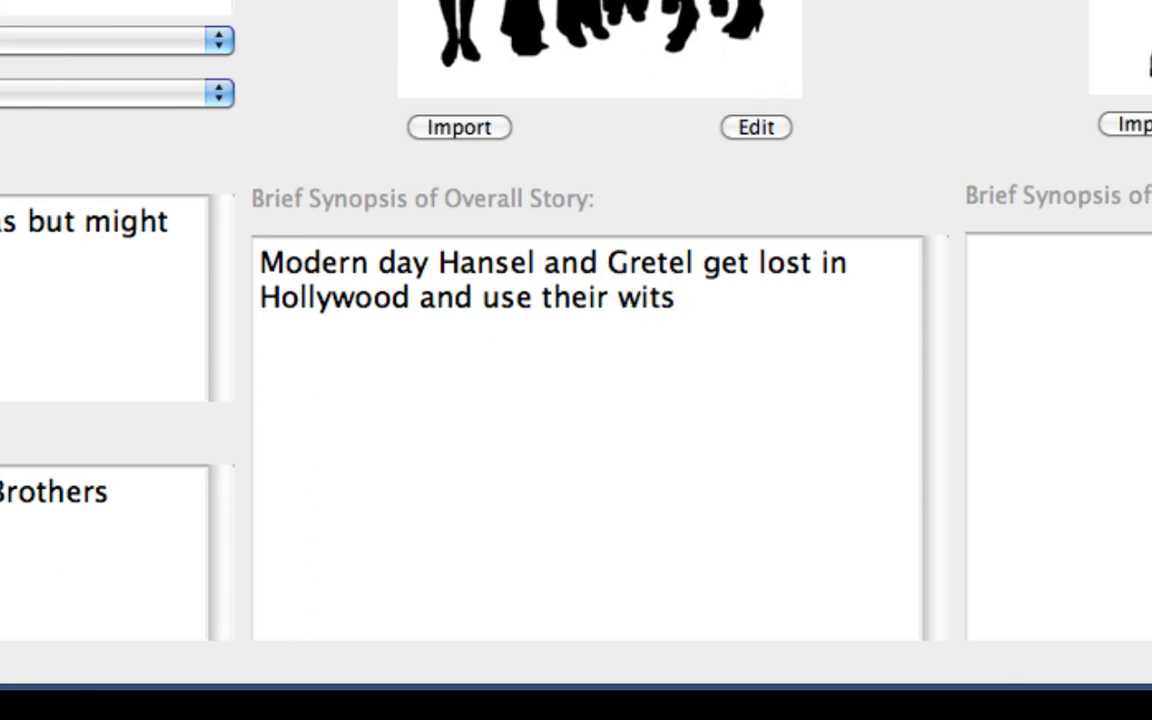
type(" to survive th")
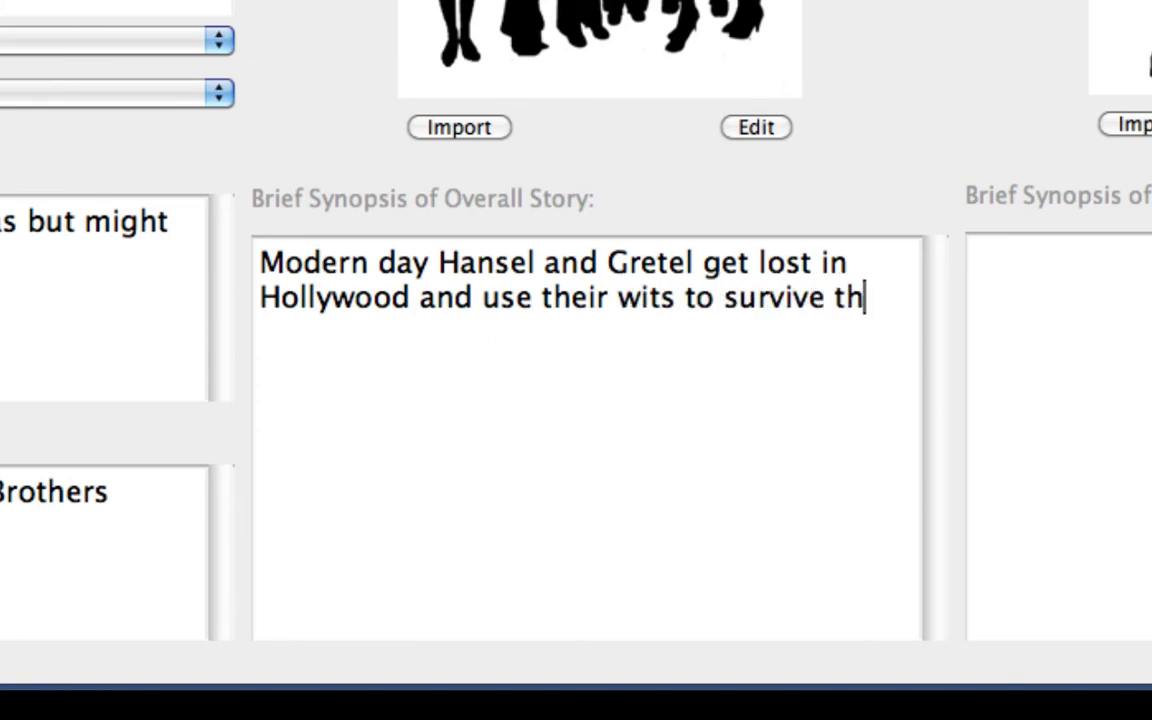
type("e lure of the entertainm")
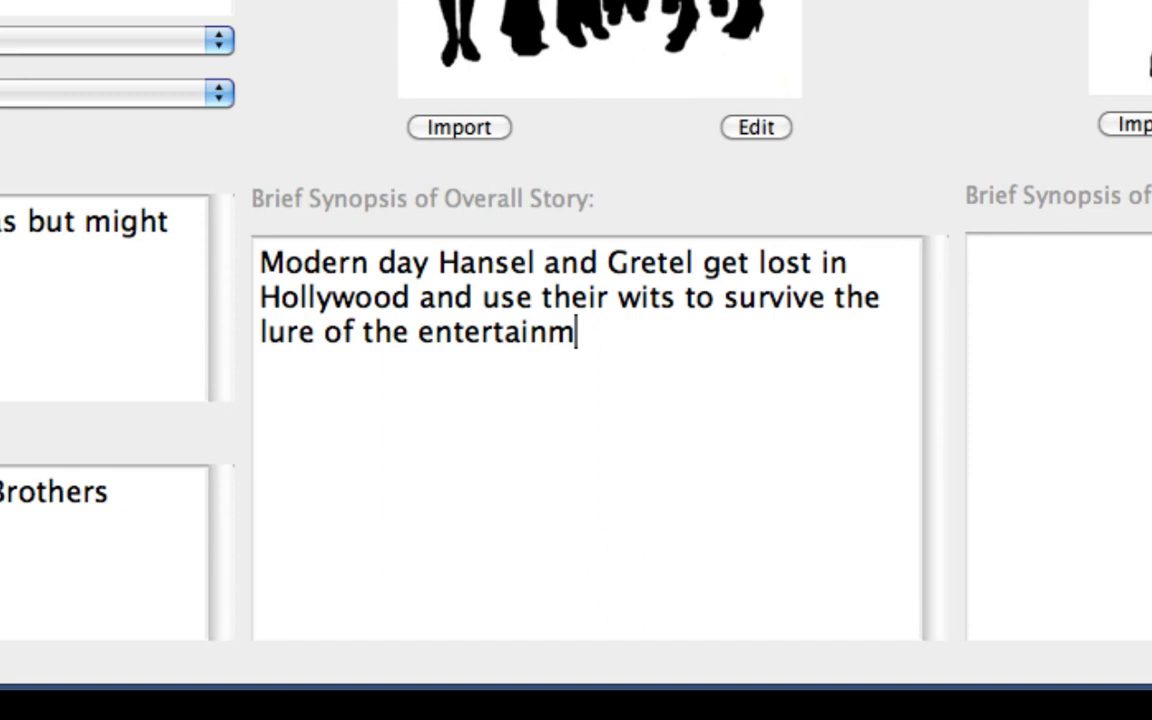
type("ent industry.")
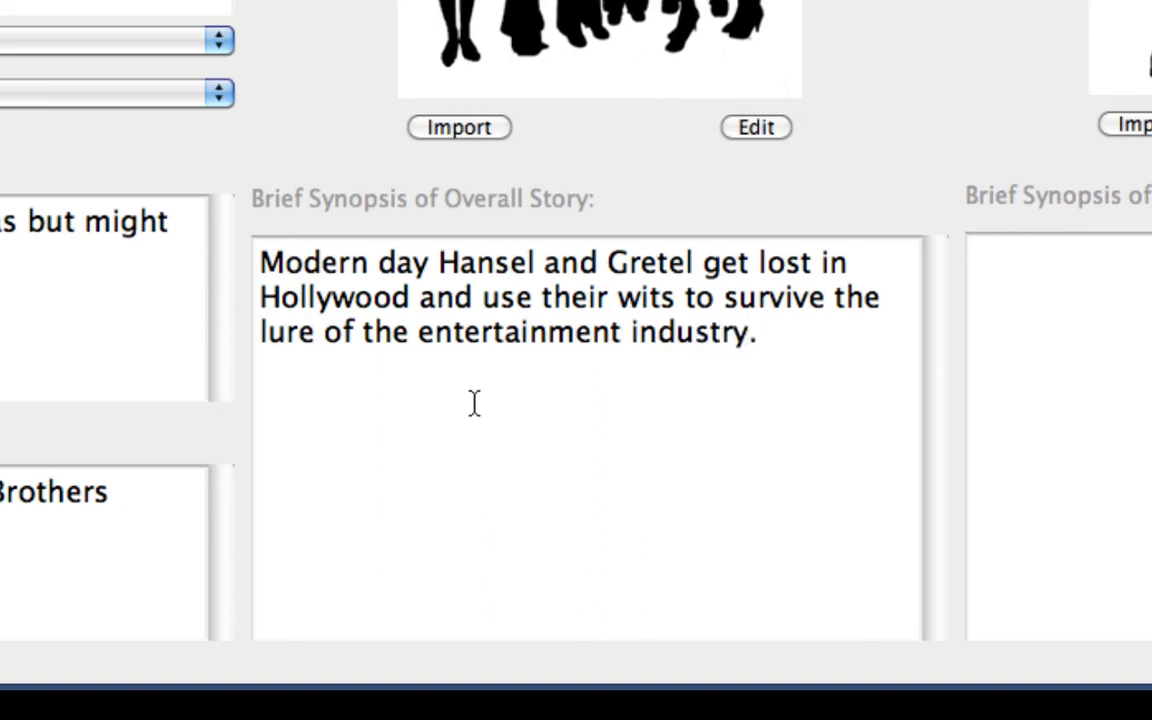
Write the Relationship synopsis: "Hansel is the vain, older, more gullible brother. Gretel is the younger, sharper sister.".
key("Tab")
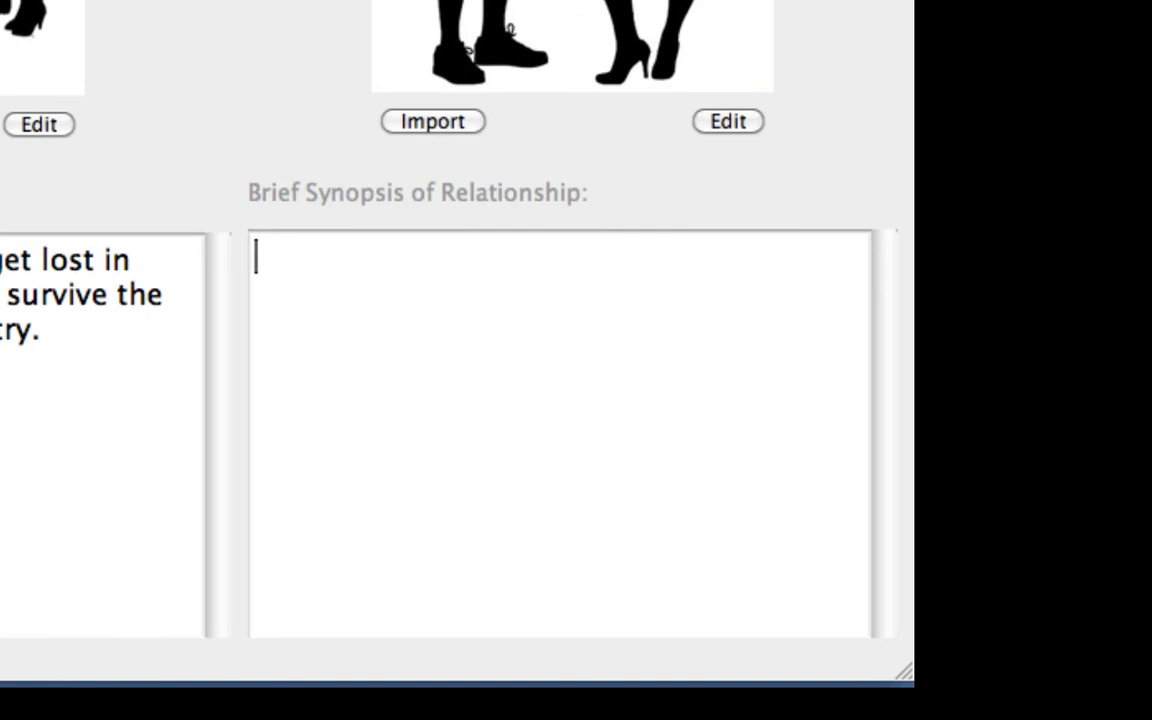
type("Hansel is ")
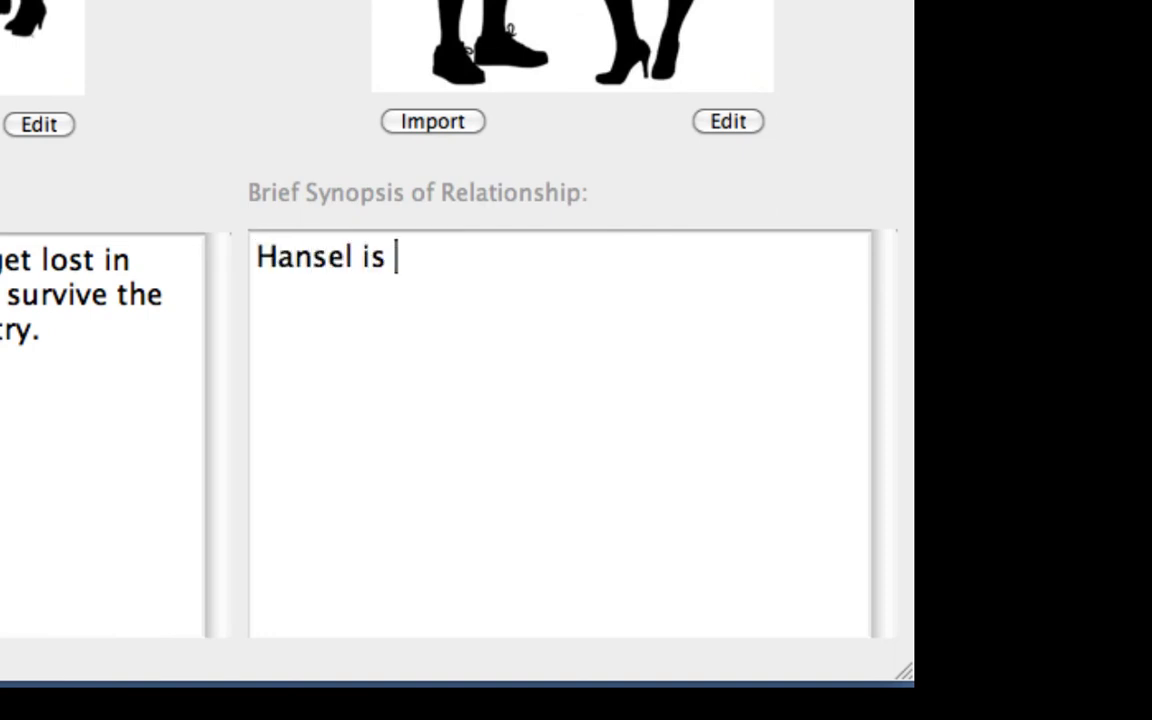
type("the vain, older")
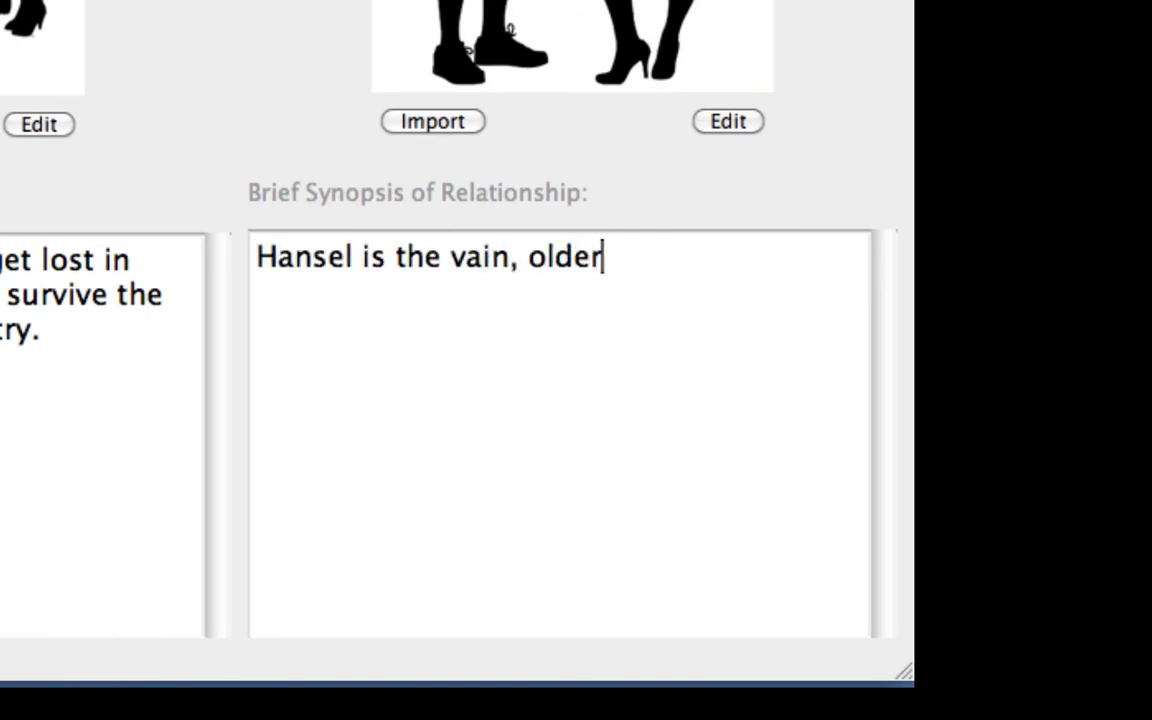
type(", more gullible brot")
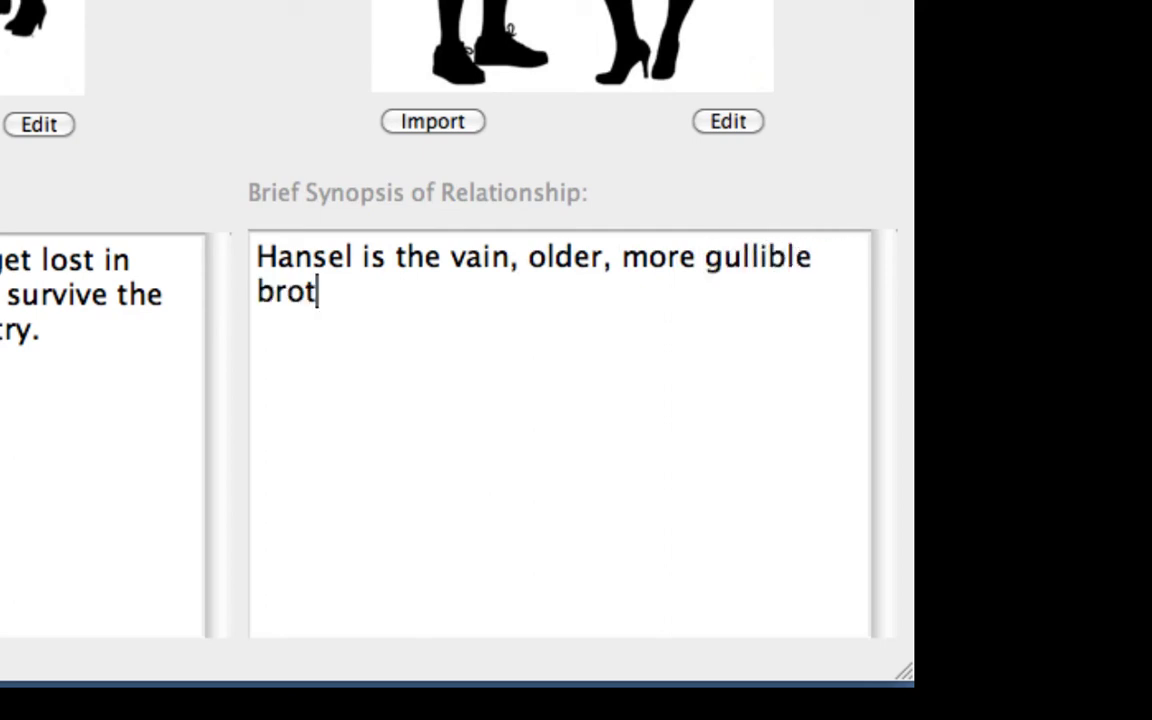
type("hers.")
key("BackSpace")
key("BackSpace")
type(". ")
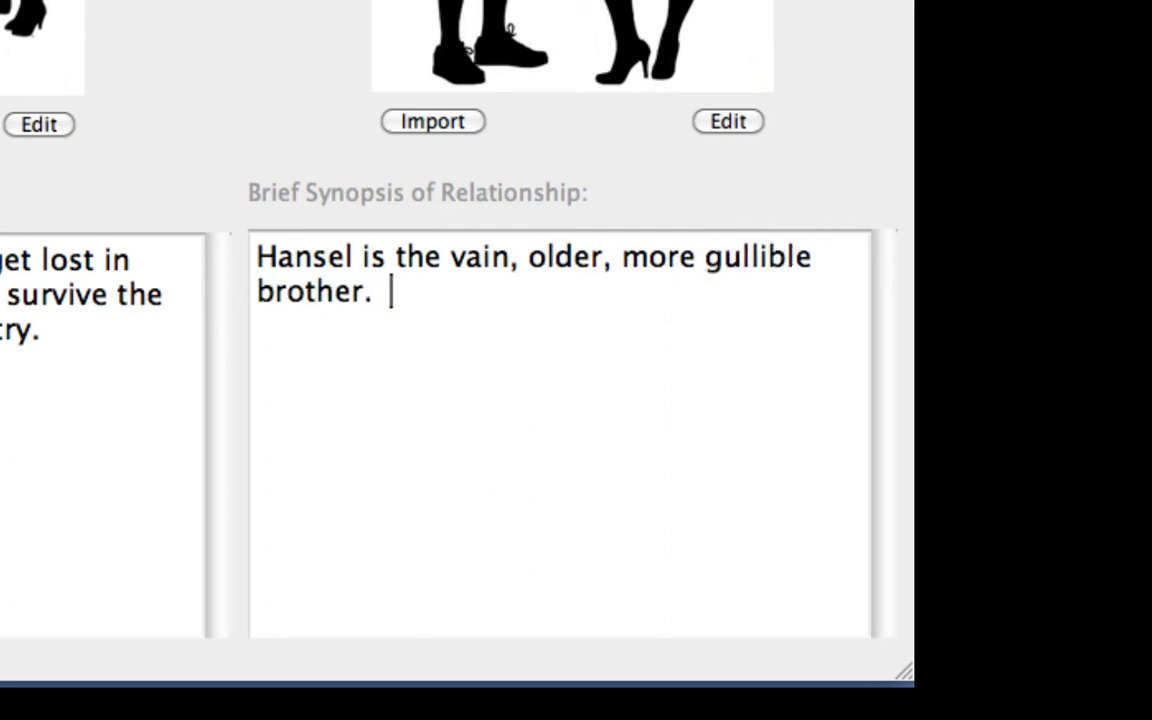
type(" Gretel is the you")
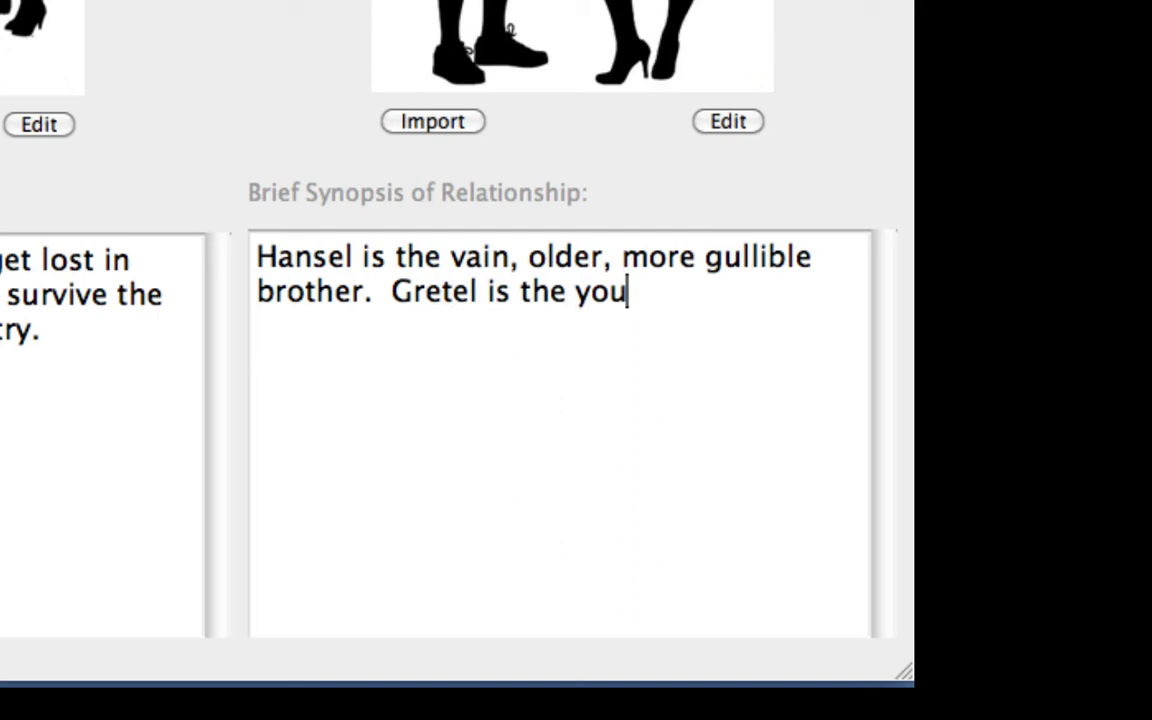
type("nger, sharper s")
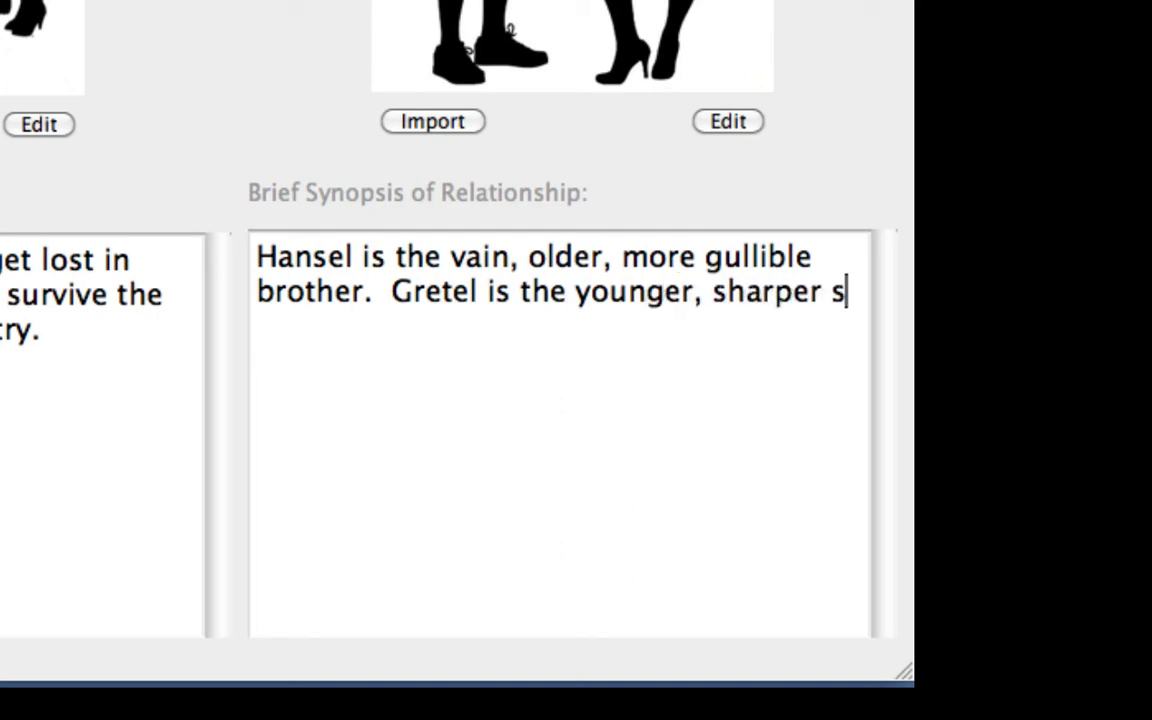
type("ister.")
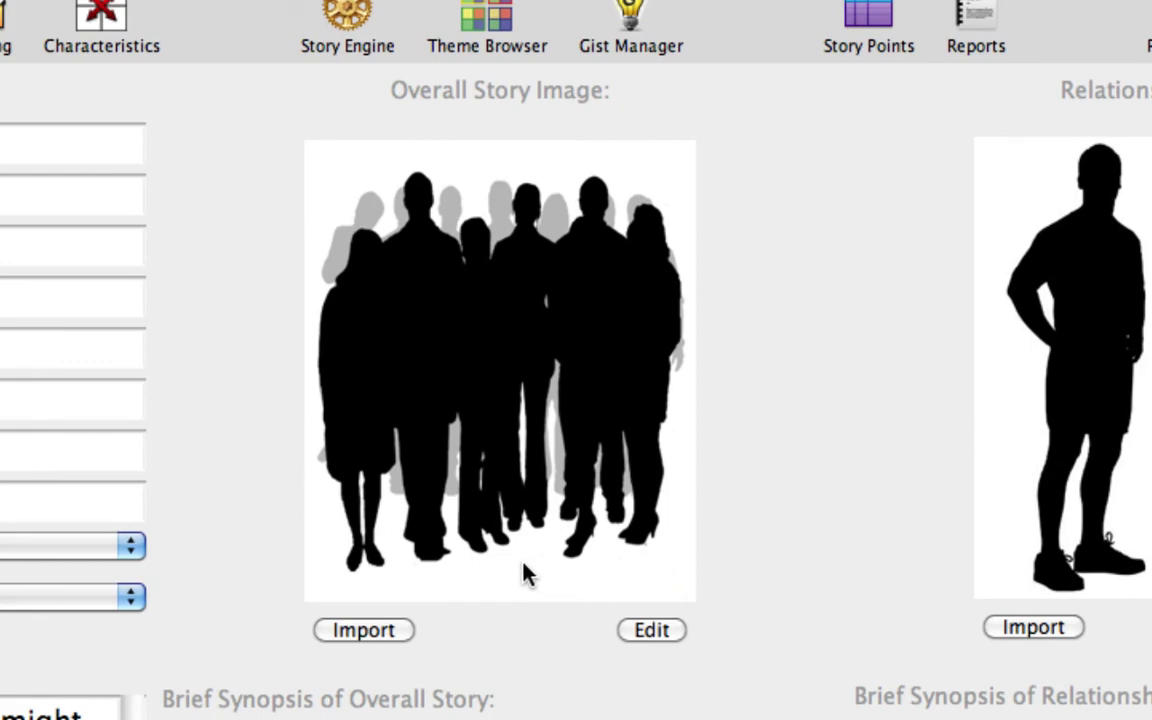
Import walk of fame.jpg from the Hansel and Gretel Pictures folder as the Overall Story image.
left_click(389, 632)
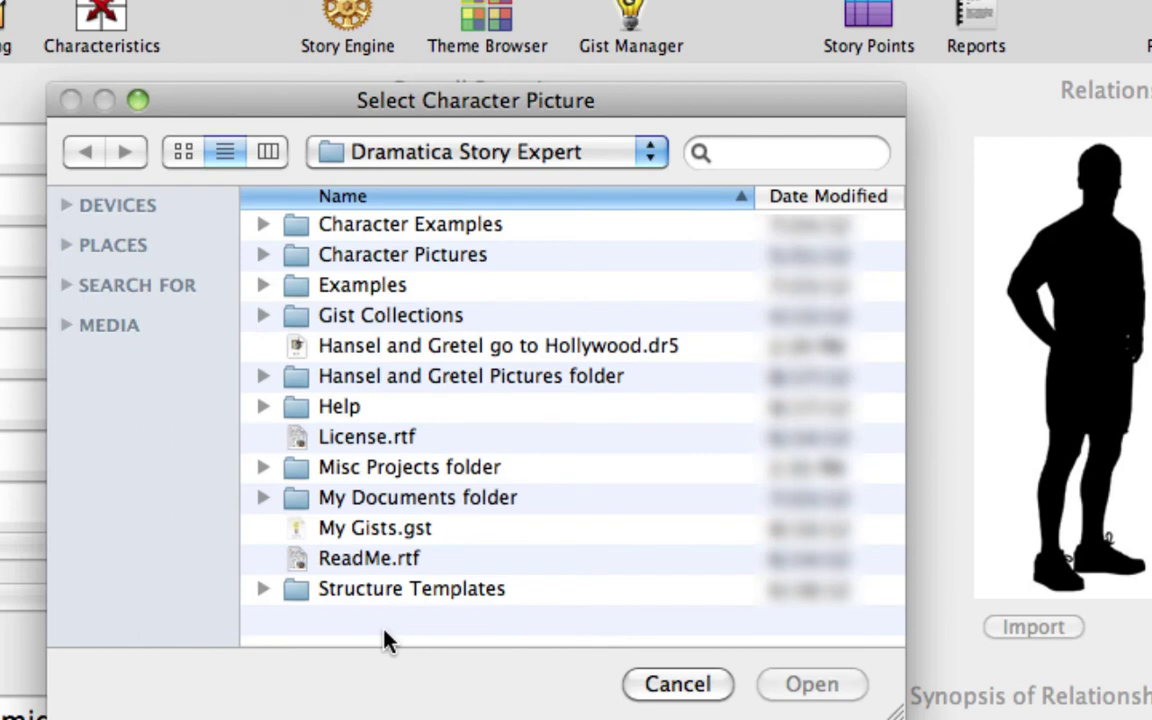
double_click(290, 378)
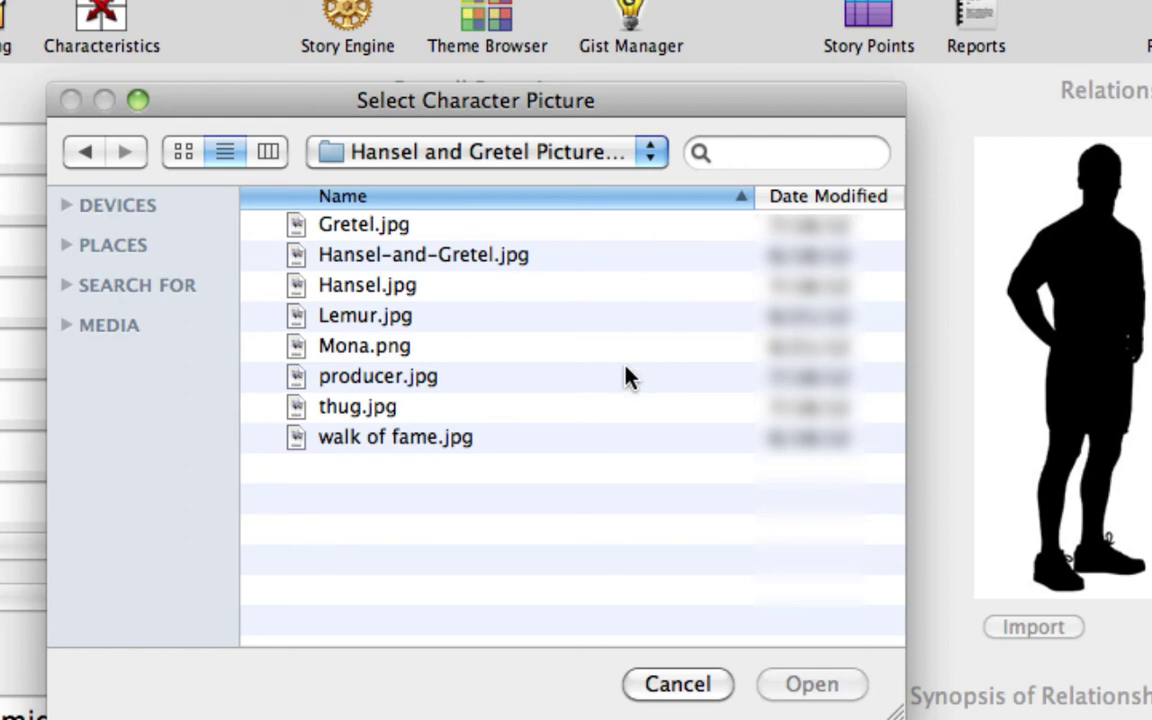
left_click(400, 447)
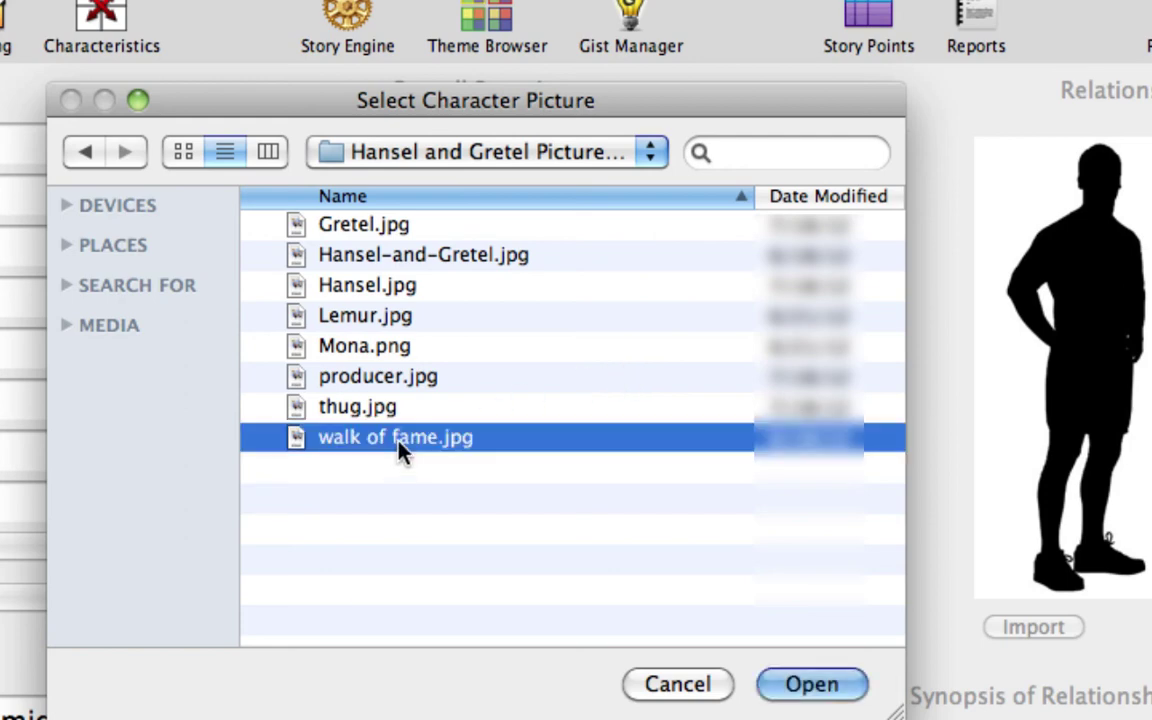
left_click(826, 686)
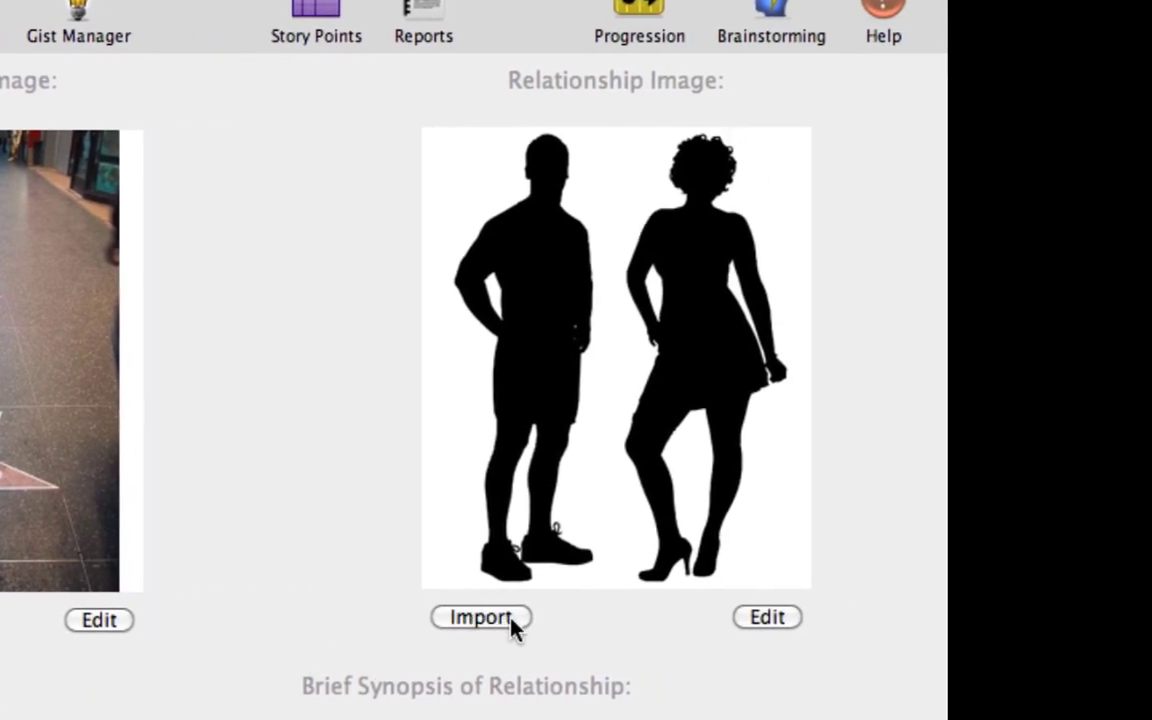
Import Hansel-and-Gretel.jpg as the Relationship image.
left_click(481, 617)
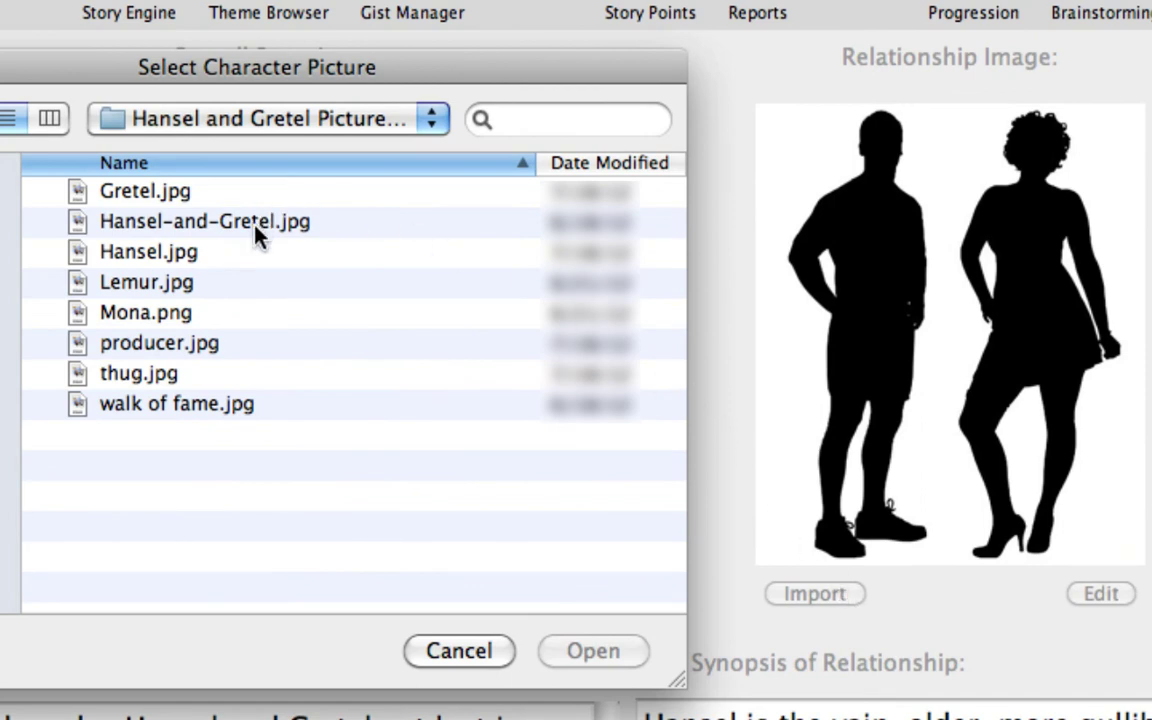
left_click(225, 223)
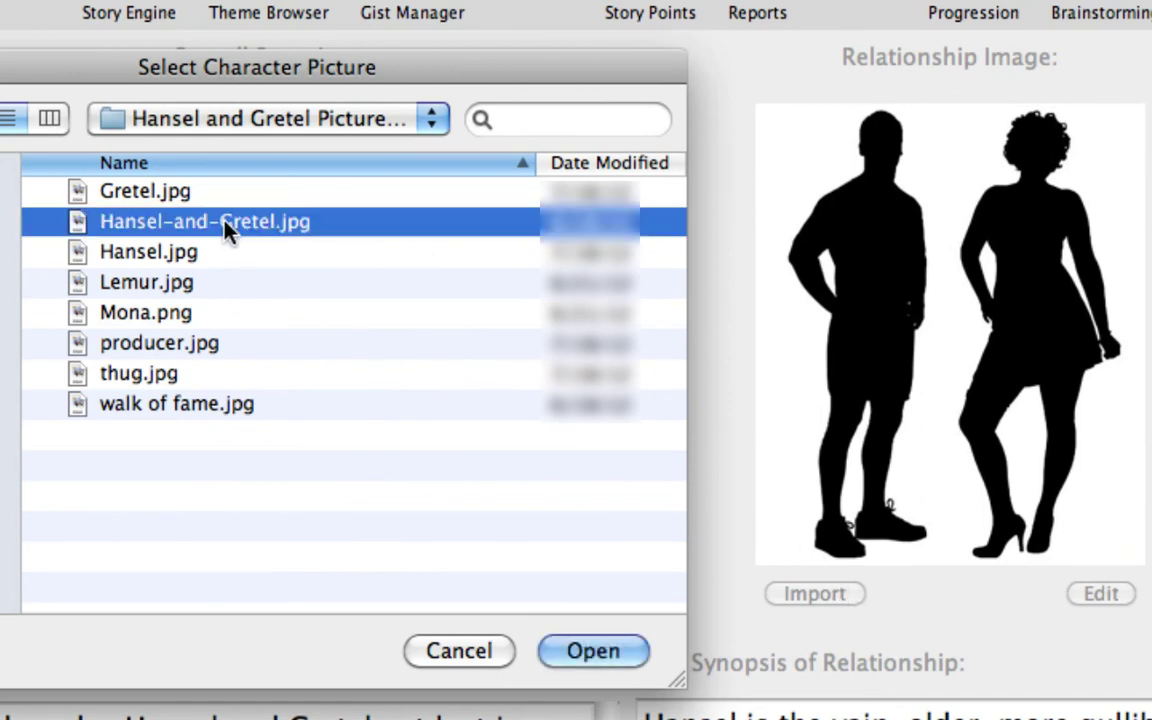
left_click(606, 660)
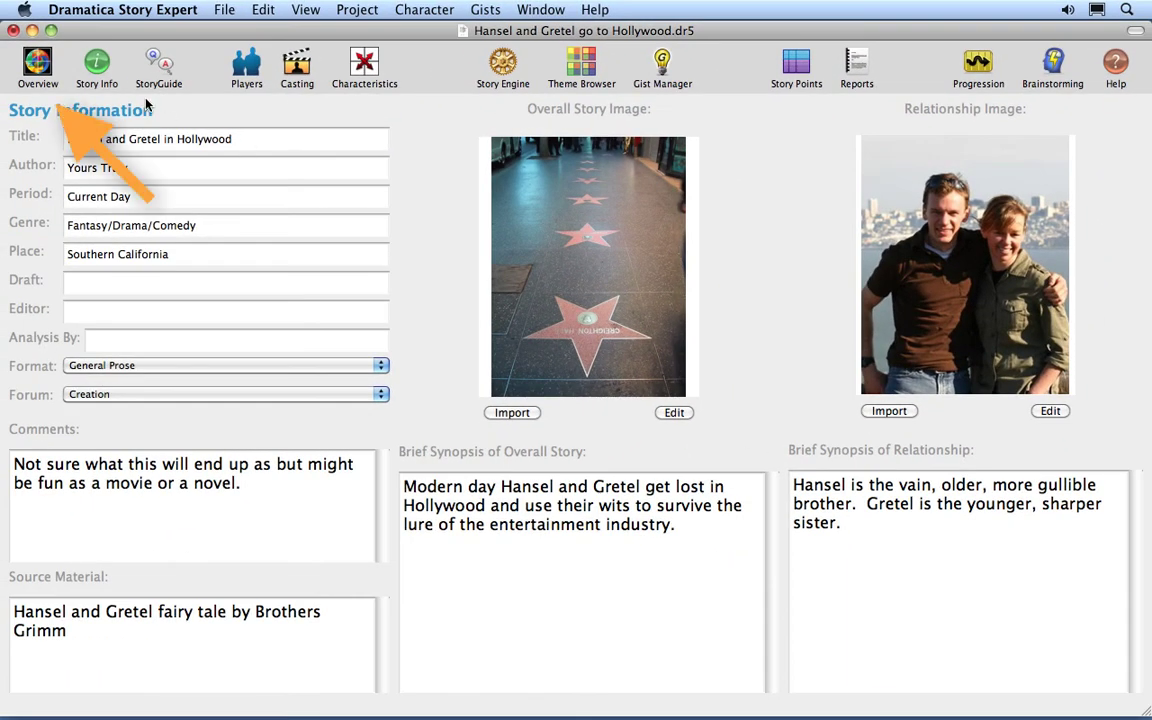
Return to the story Overview and save the project.
left_click(40, 62)
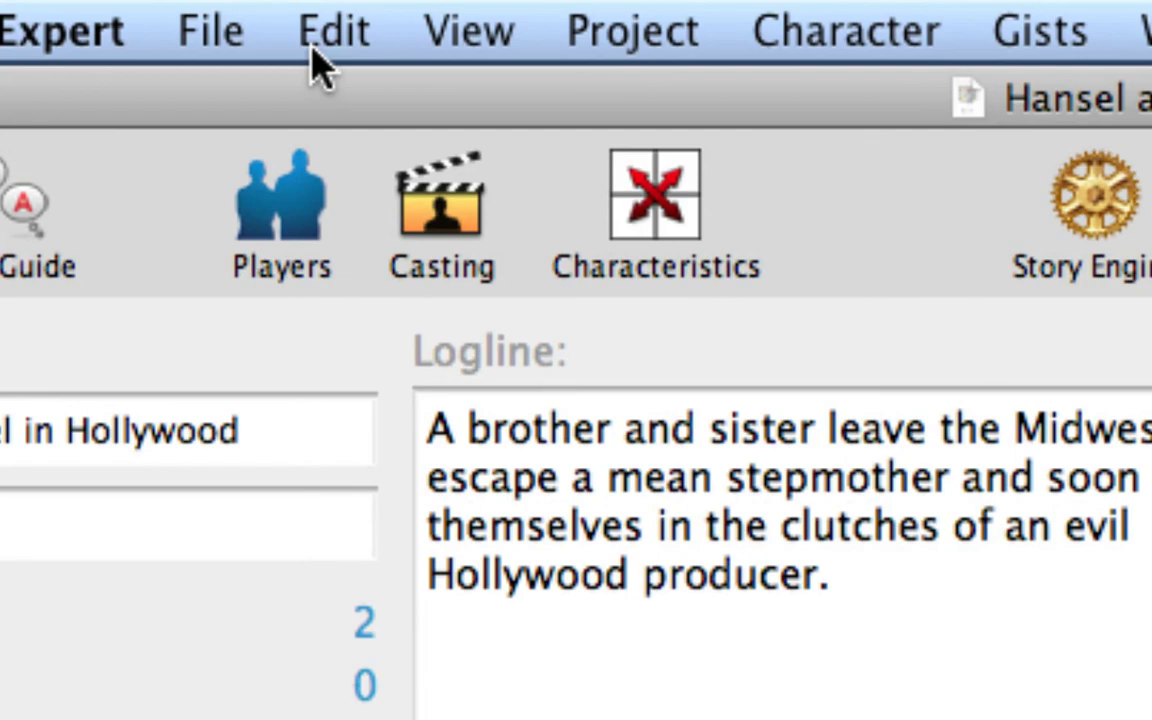
left_click(200, 34)
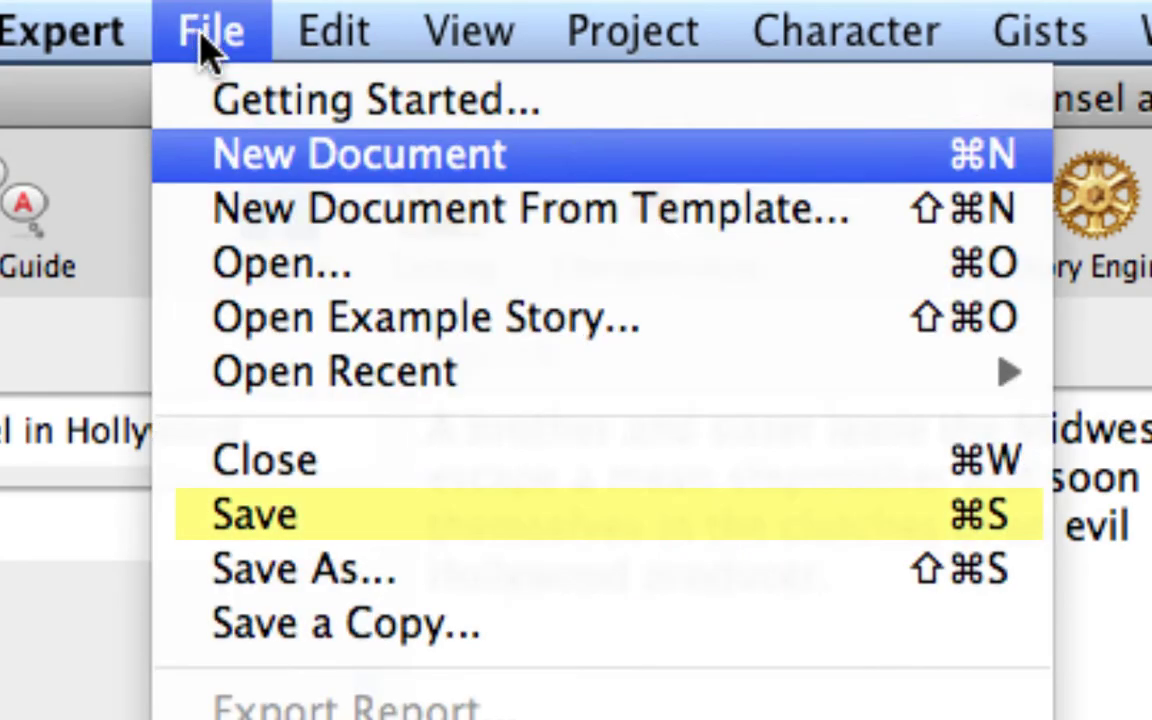
left_click(270, 527)
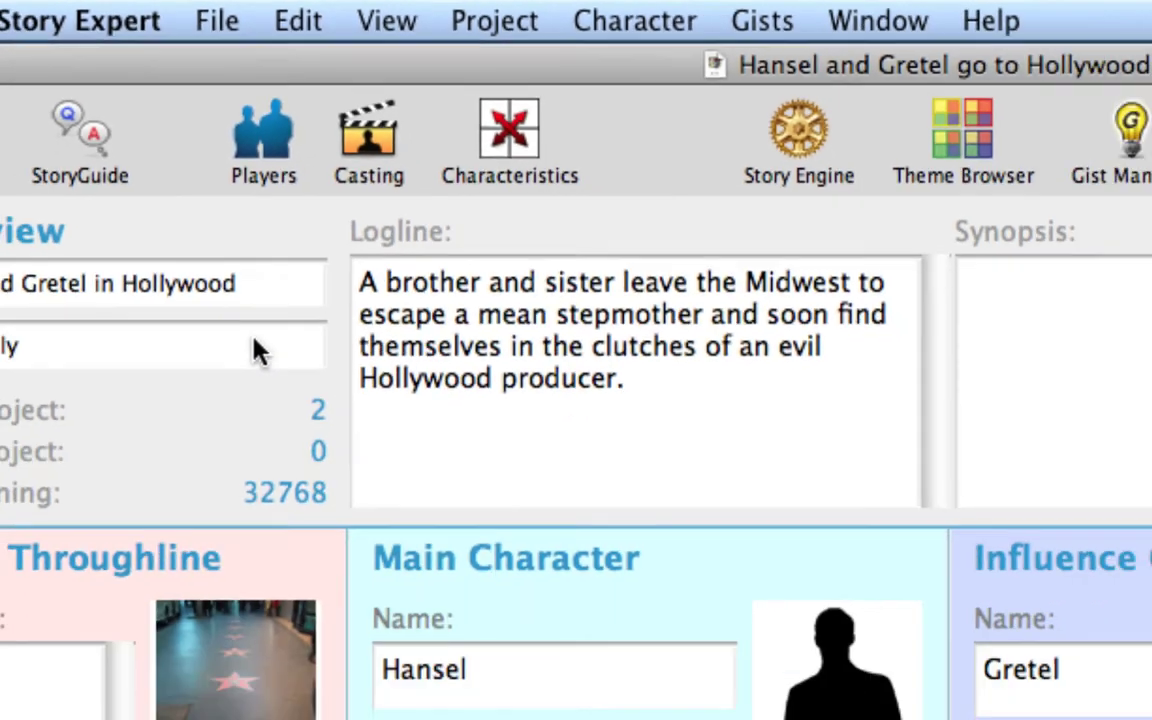